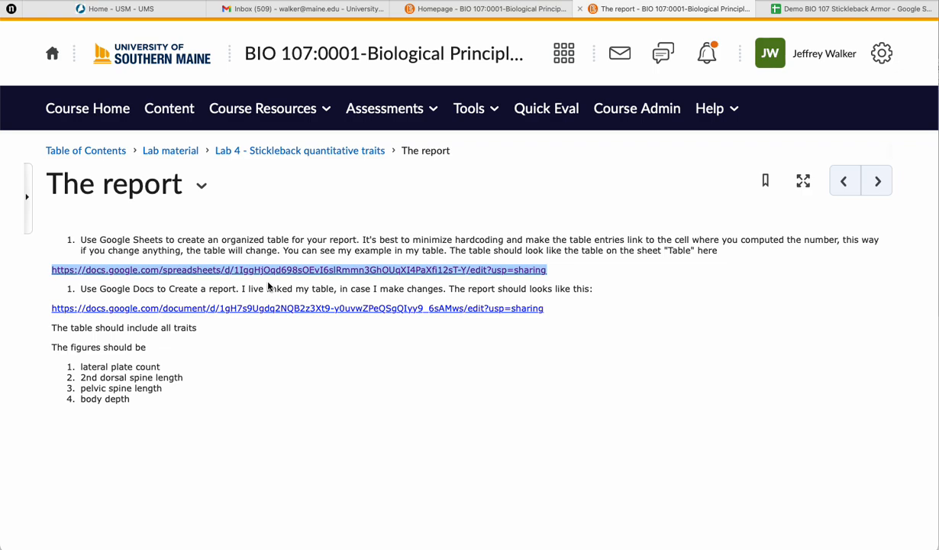
Open the linked example spreadsheet from the report page and examine the Measures sheet and the Lateral Plate figure sheet's data and chart.
left_click(266, 271)
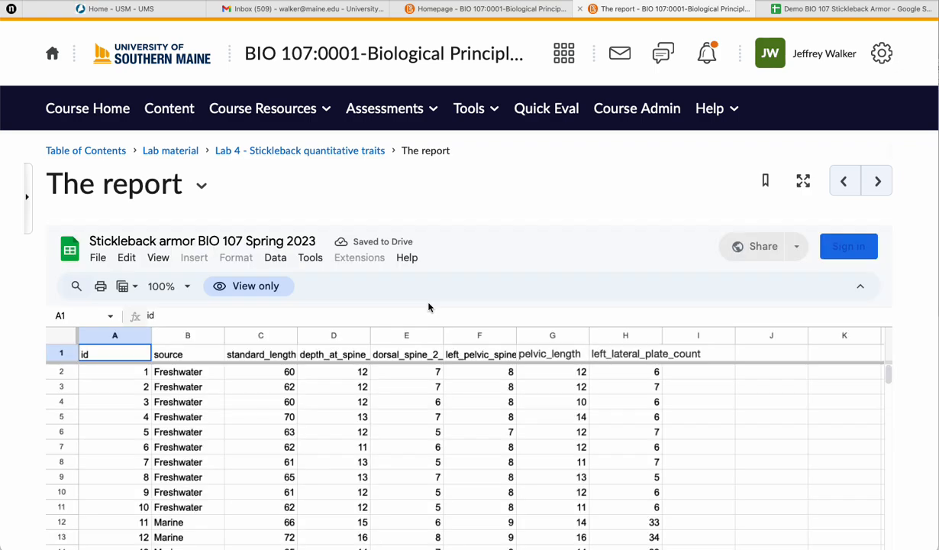
scroll(394, 397, "down", 10)
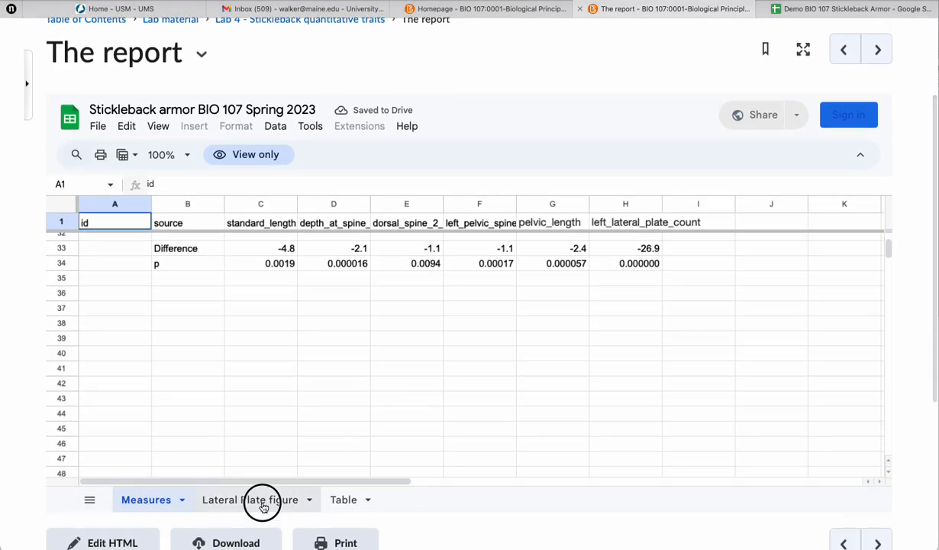
left_click(279, 498)
scroll(512, 377, "down", 5)
scroll(511, 377, "up", 3)
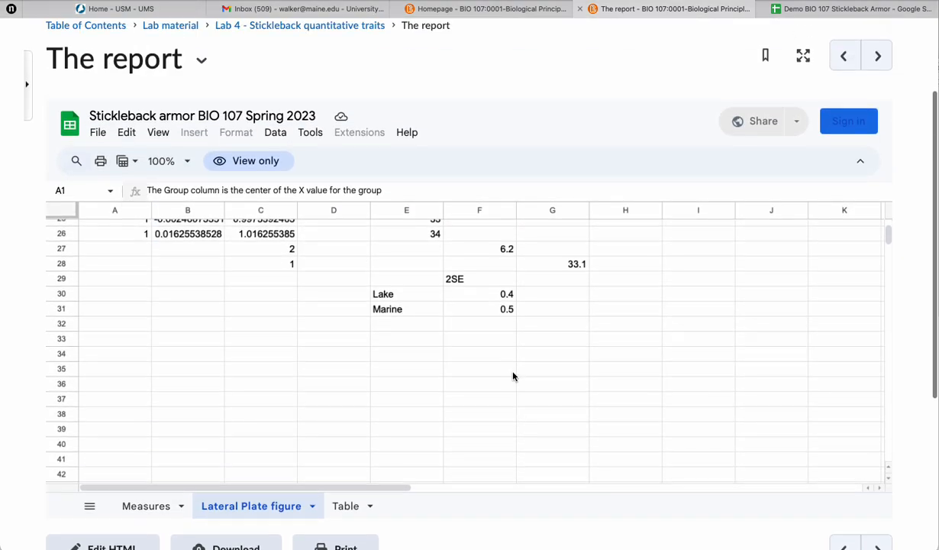
scroll(515, 343, "up", 7)
scroll(515, 344, "down", 4)
scroll(515, 344, "right", 1)
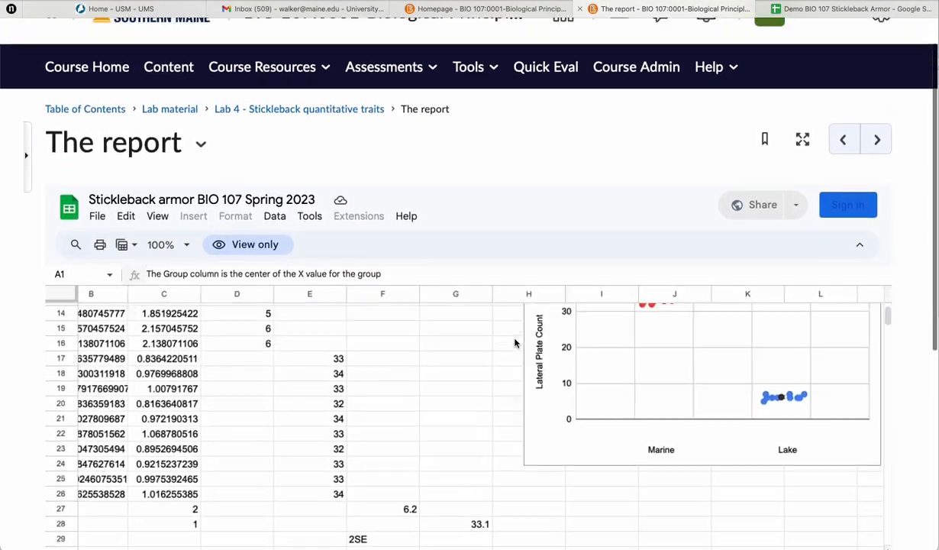
scroll(515, 343, "up", 2)
scroll(393, 399, "left", 2)
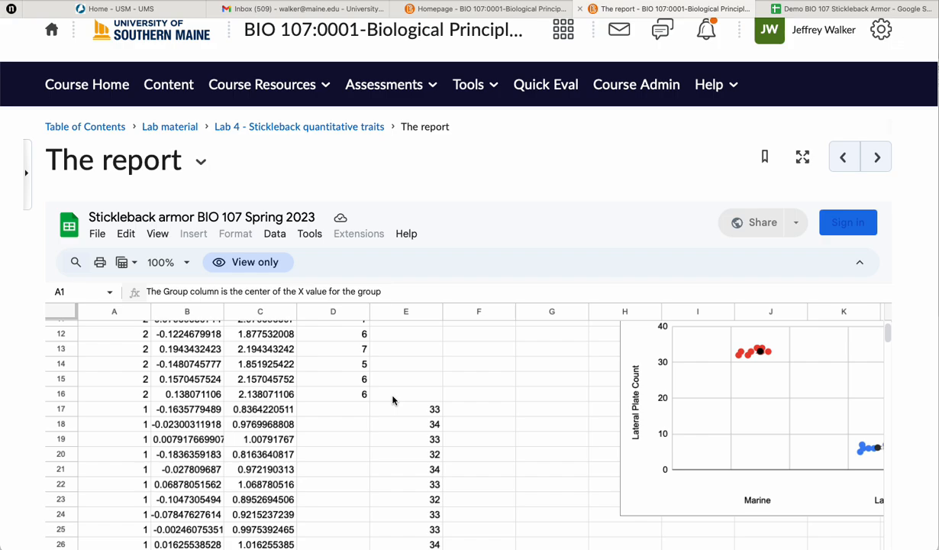
scroll(393, 401, "up", 2)
scroll(393, 400, "up", 3)
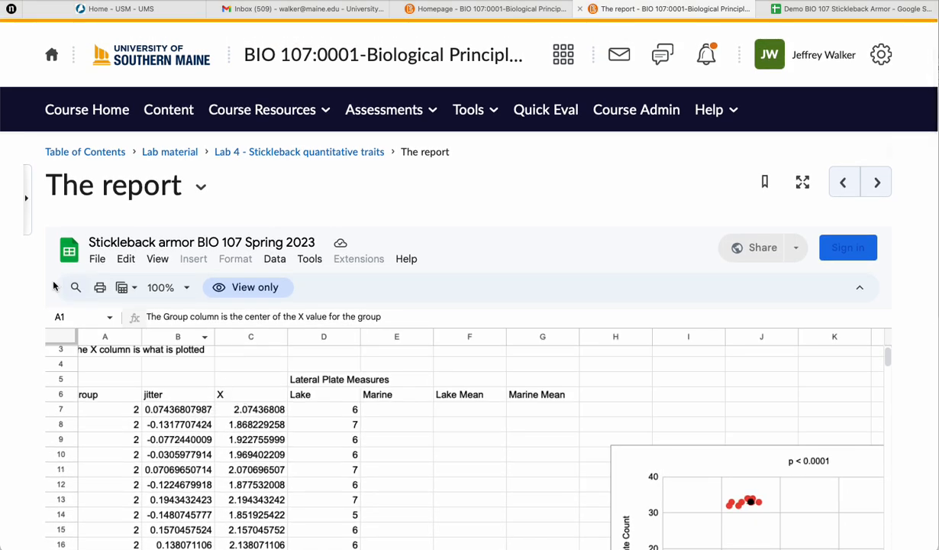
scroll(31, 284, "down", 2)
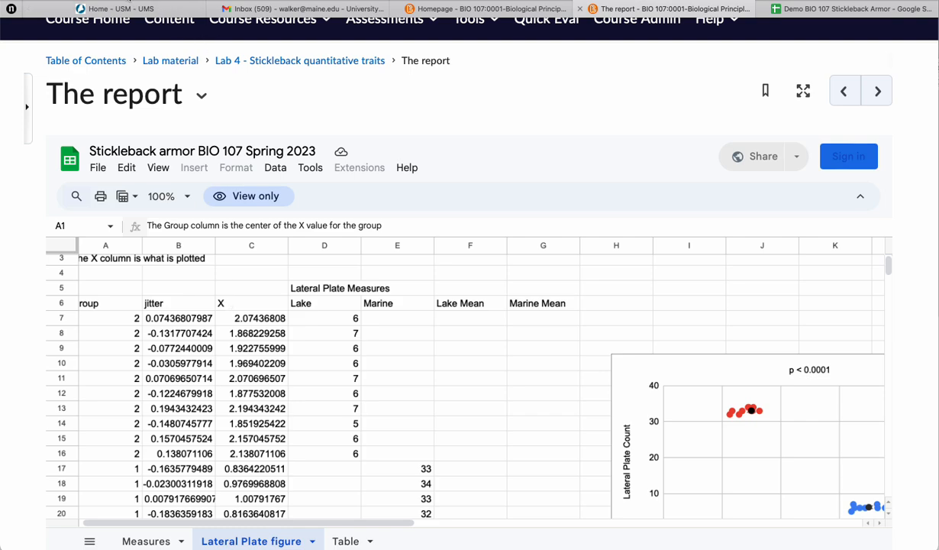
left_click(146, 542)
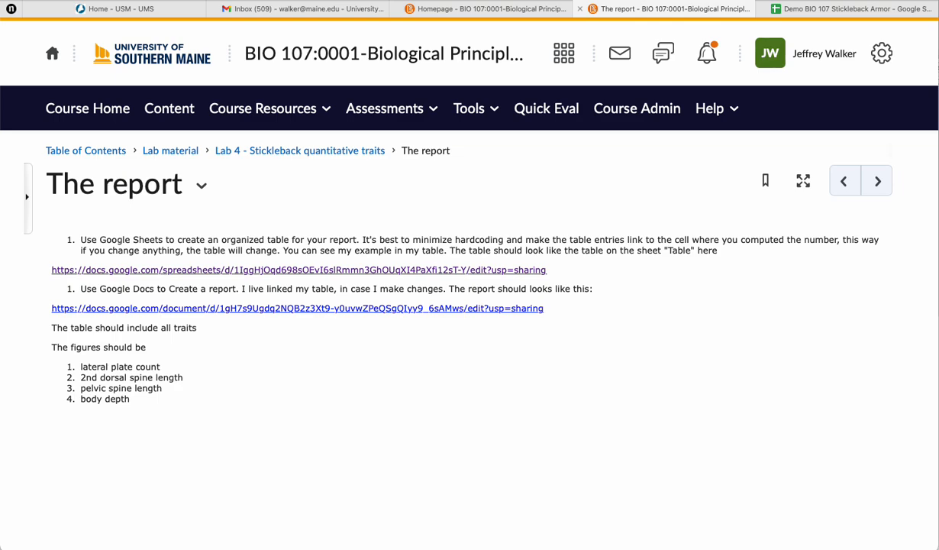
right_click(231, 272)
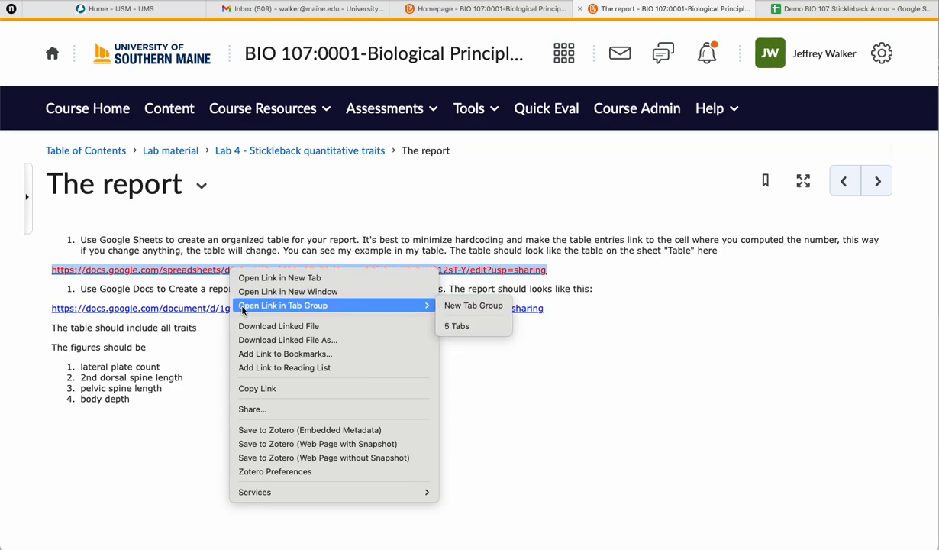
left_click(267, 279)
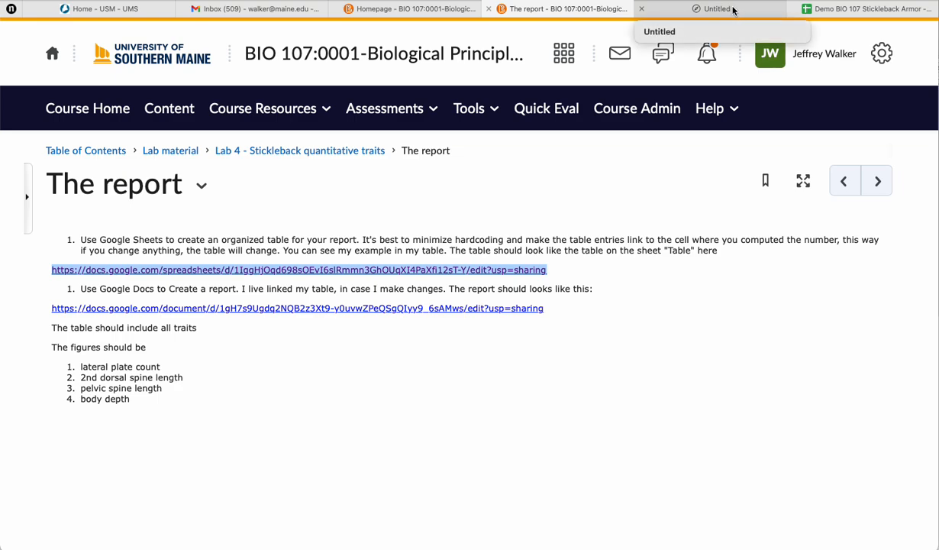
left_click(718, 9)
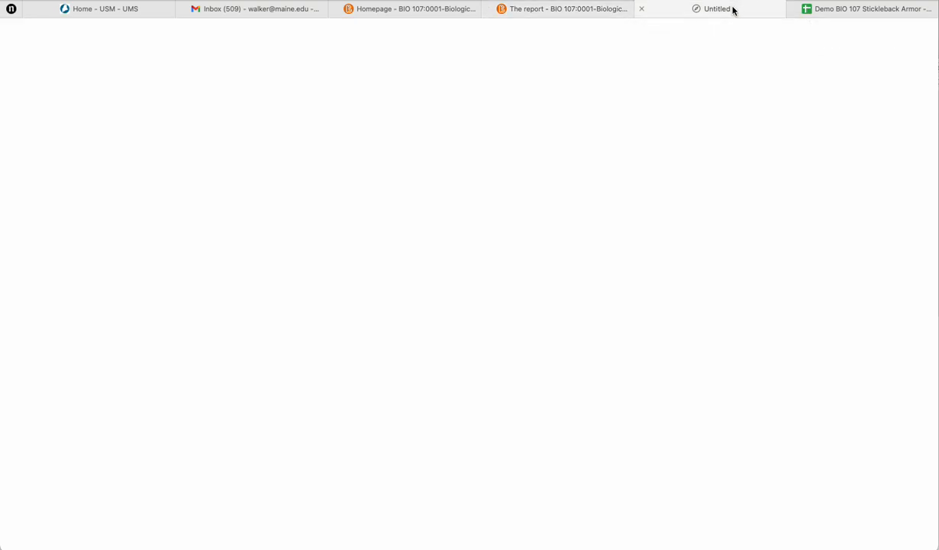
left_click(592, 11)
left_click(642, 9)
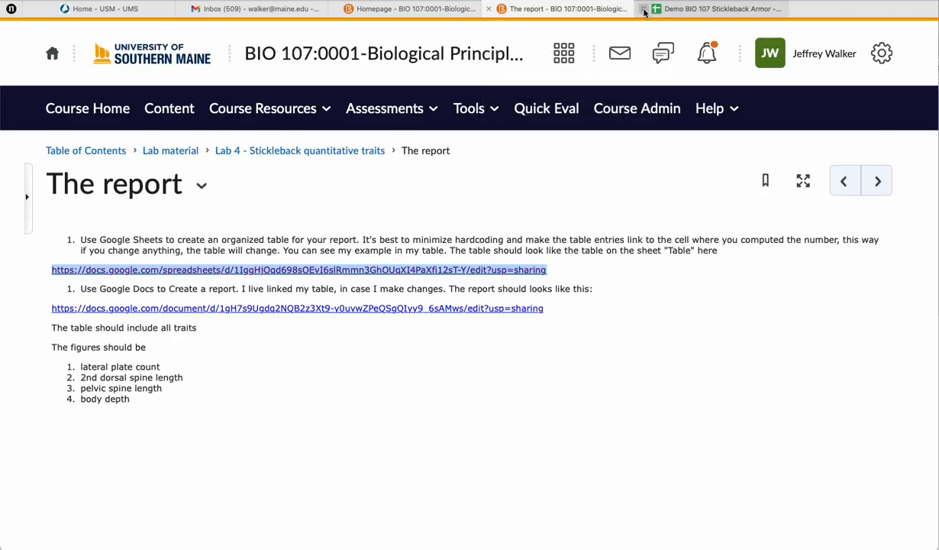
Open the example spreadsheet link from the report page in a new browser tab and switch to it.
right_click(380, 271)
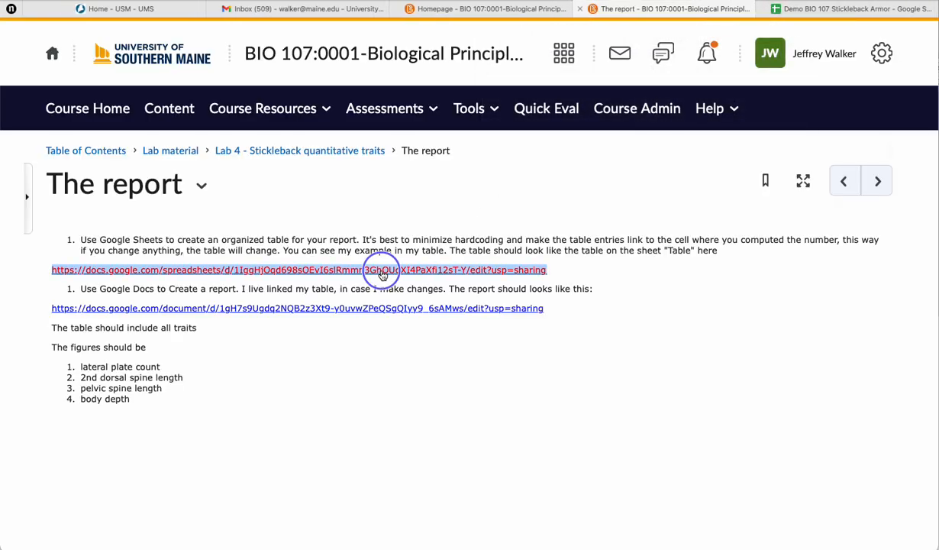
left_click(388, 279)
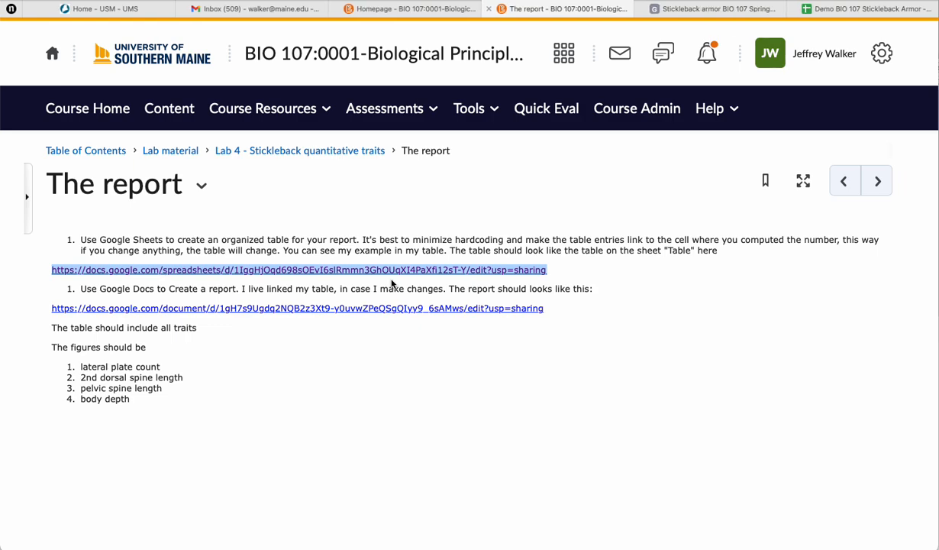
left_click(700, 12)
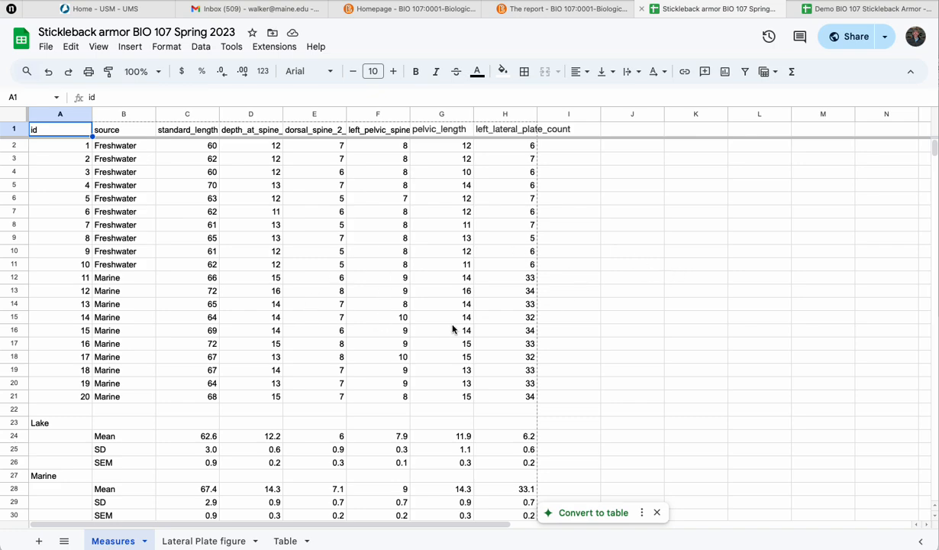
Copy the range A6:G31, from the Group header row through the 2SE values, on the Lateral Plate figure sheet.
left_click(205, 541)
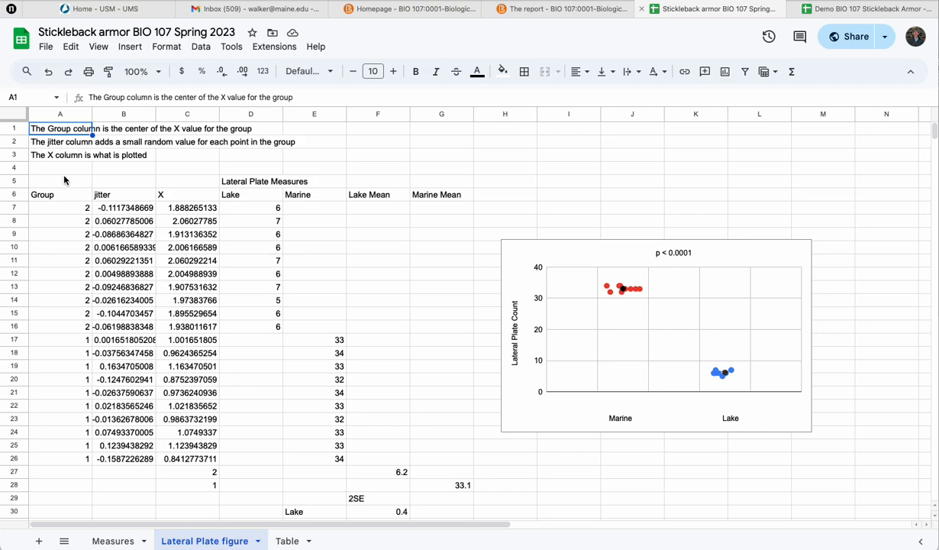
left_click_drag(52, 197, 419, 453)
scroll(403, 435, "down", 2)
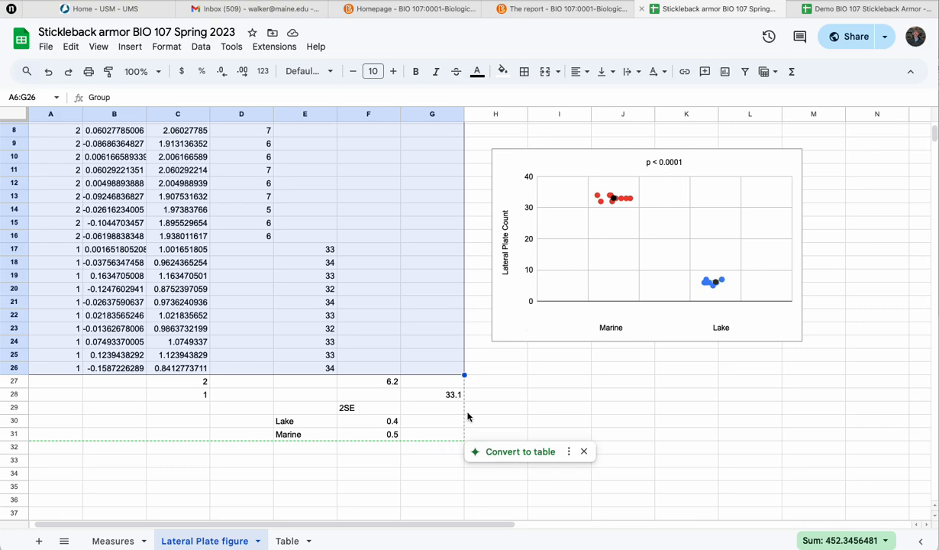
left_click(448, 433, "shift")
key("super+c")
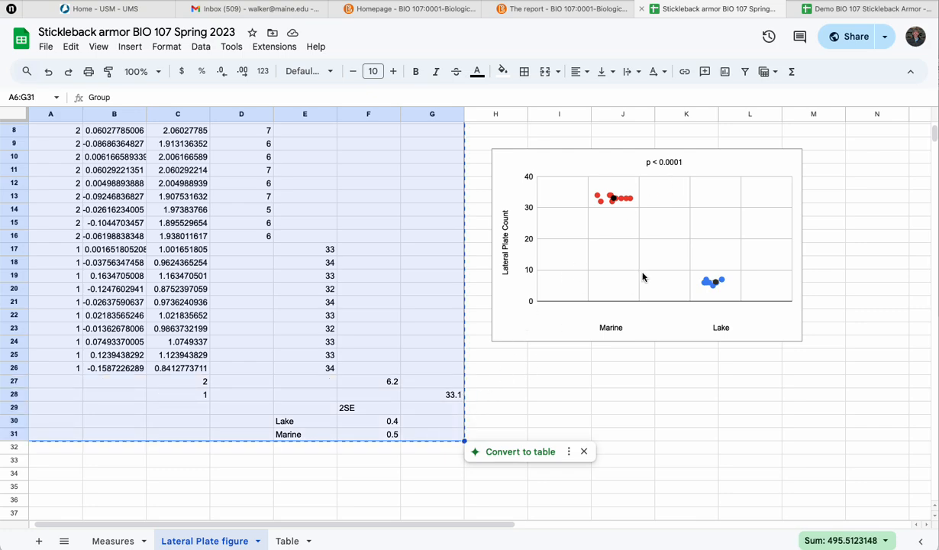
In the Demo BIO 107 Stickleback Armor spreadsheet, add a new sheet named "lateral plate figure".
left_click(868, 14)
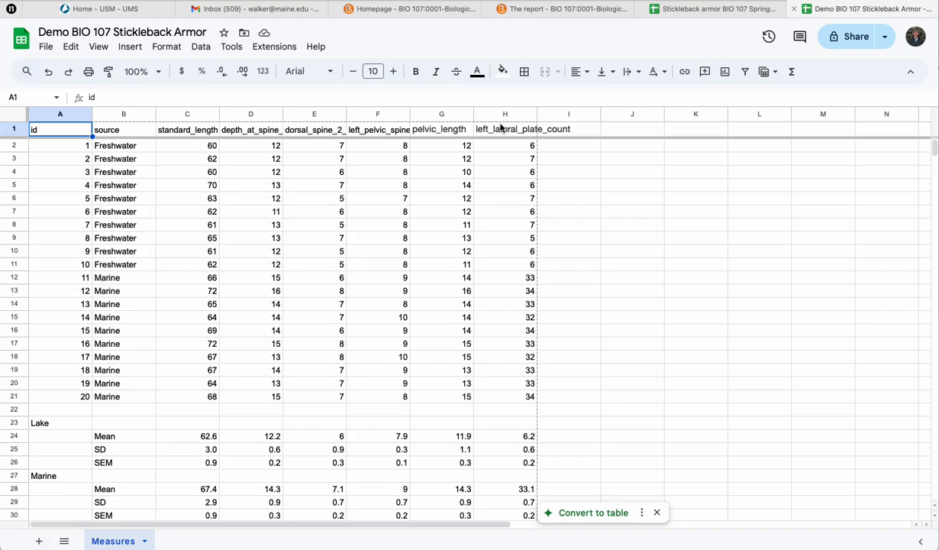
left_click(39, 542)
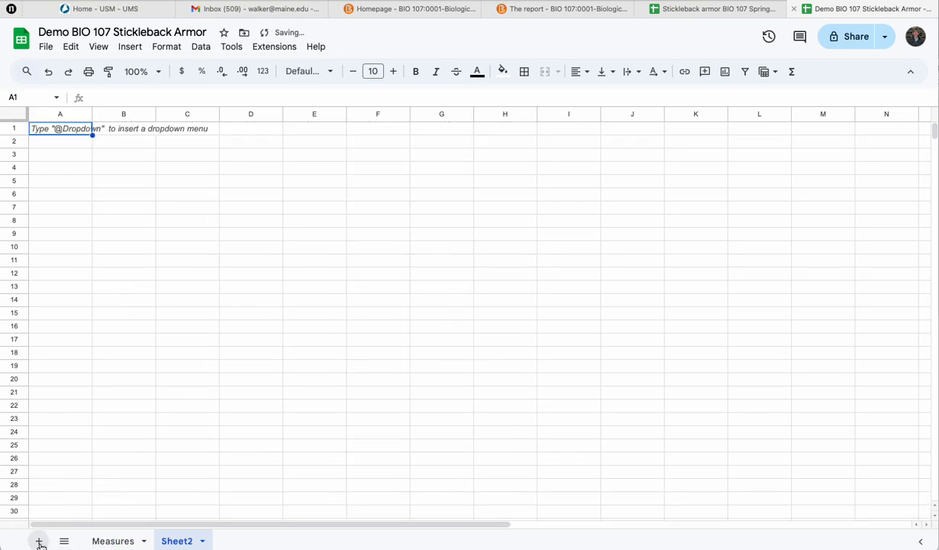
double_click(191, 541)
type("later")
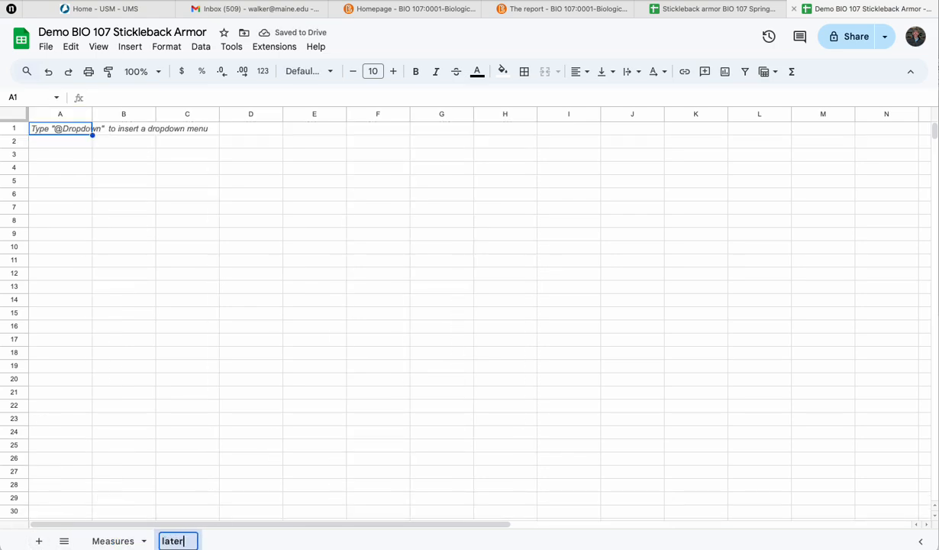
type("al plate figure")
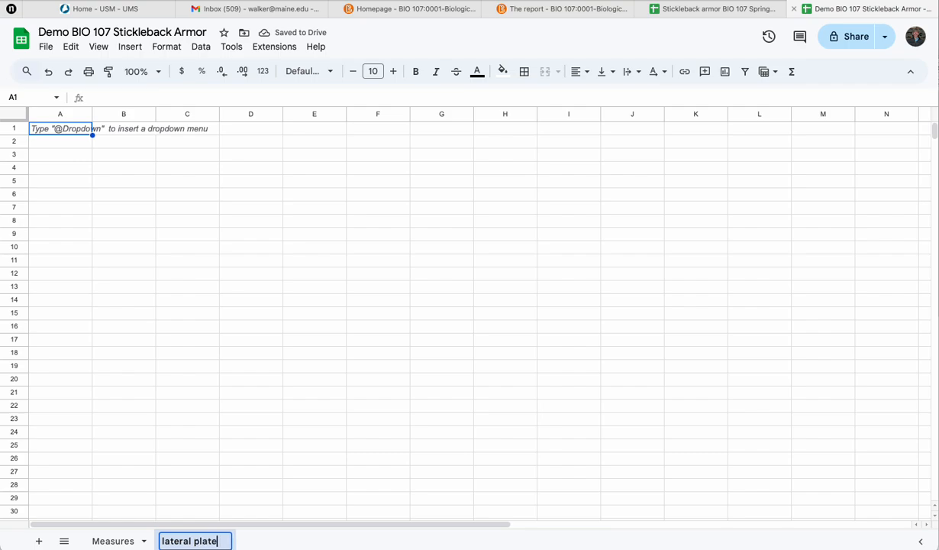
key("Return")
Paste the copied figure data into the lateral plate figure sheet starting at cell A2.
left_click(158, 241)
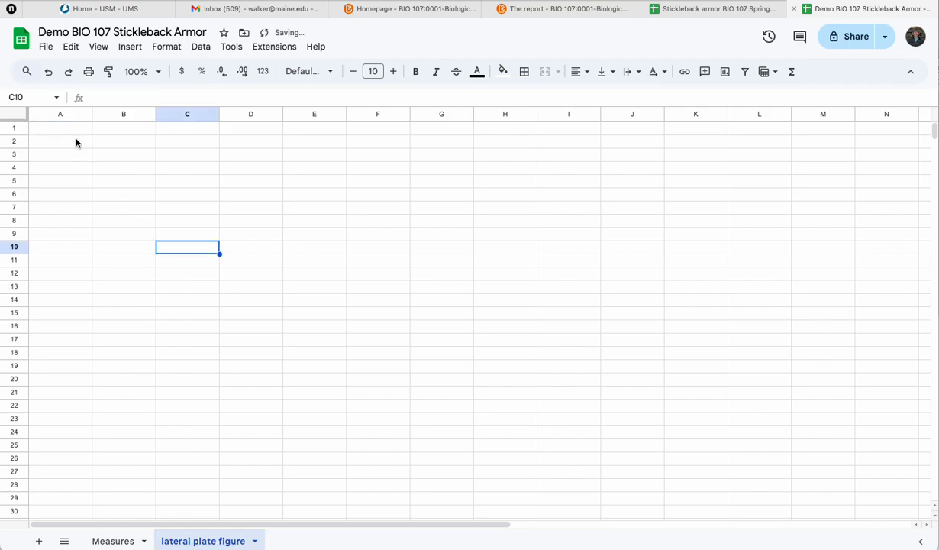
left_click(72, 132)
key("super+v")
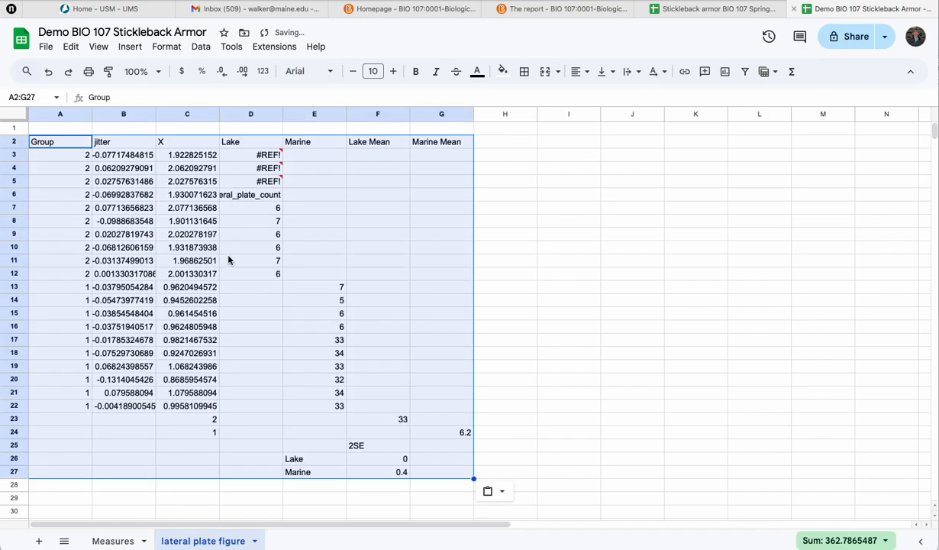
Replace the Lake values in D3:D12 with the freshwater lateral plate counts copied from H2:H11 of the Measures sheet.
left_click(264, 258)
mouse_move(272, 159)
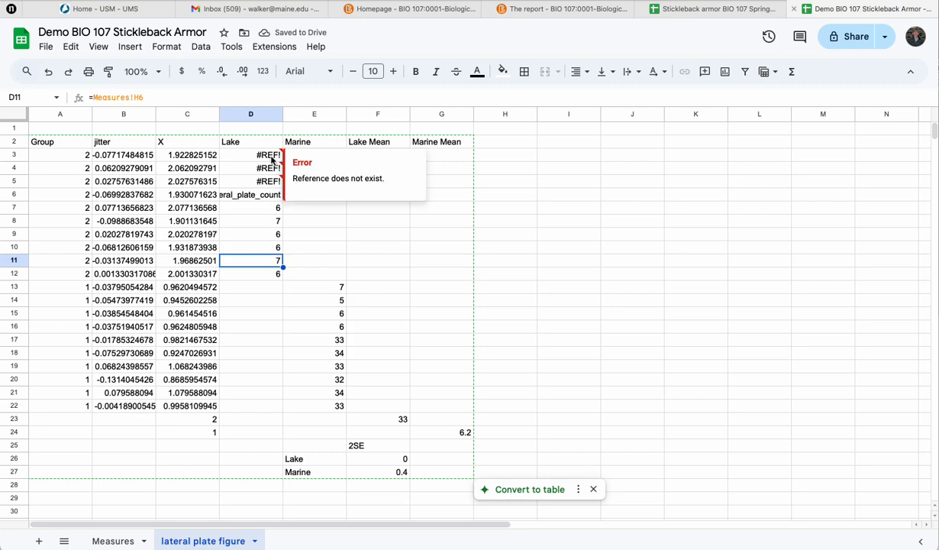
left_click_drag(271, 158, 267, 269)
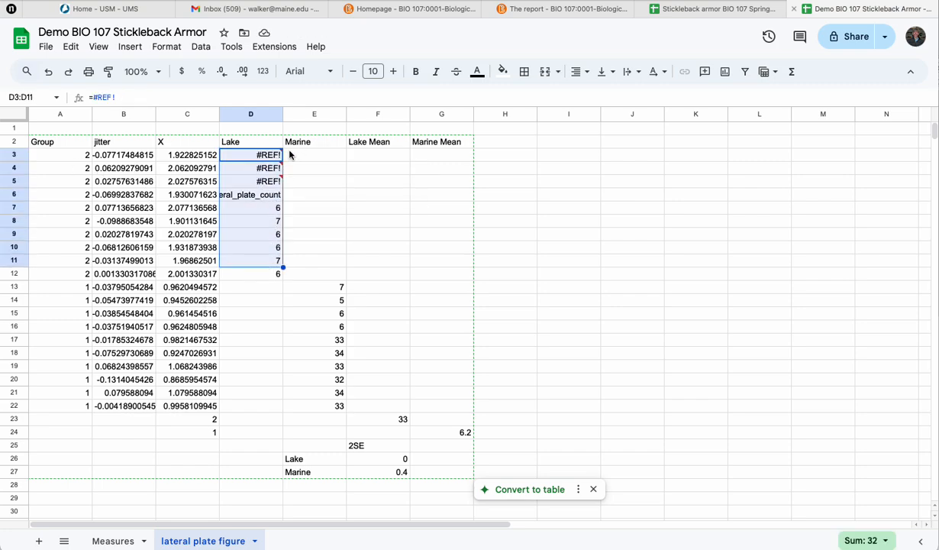
left_click(267, 158)
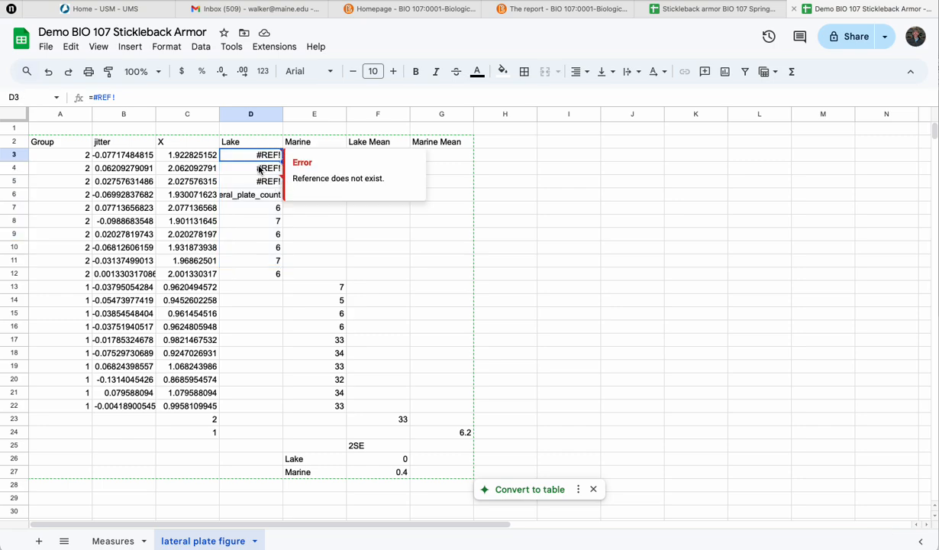
left_click(110, 541)
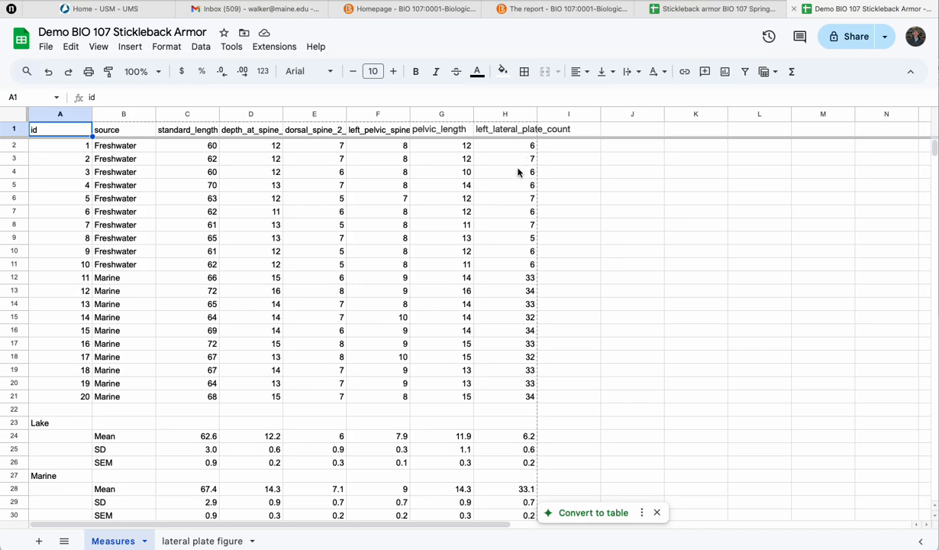
left_click_drag(520, 145, 518, 268)
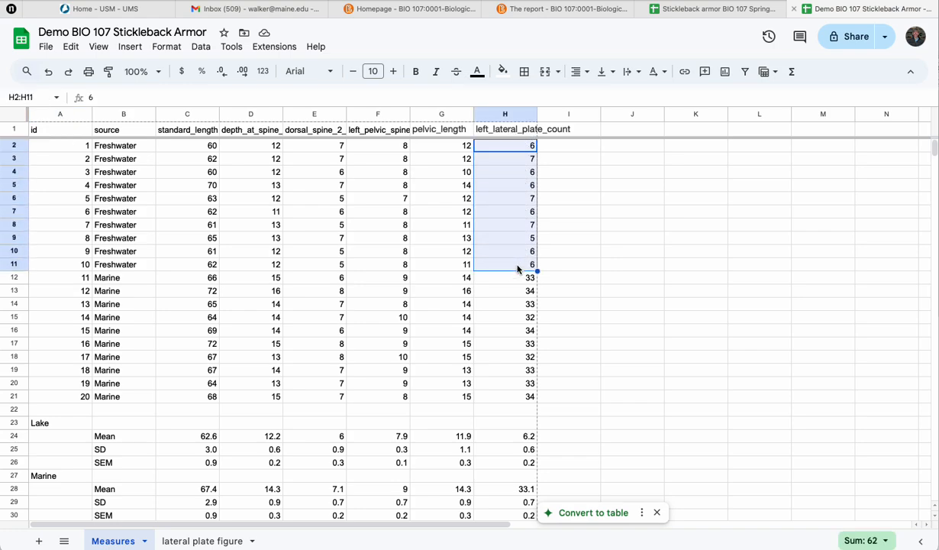
left_click(208, 541)
key("ctrl+v")
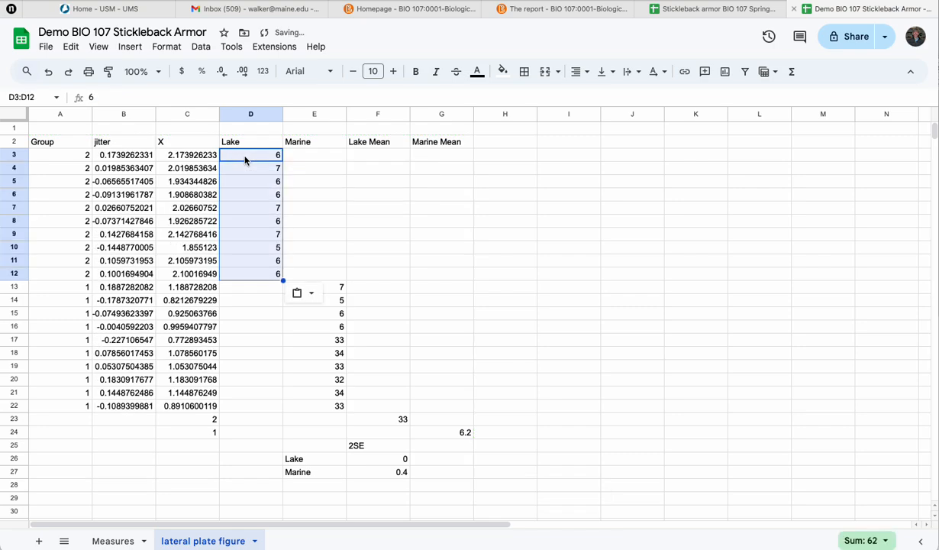
Replace the Marine values in E13:E22 with the marine lateral plate counts copied from H12:H21 of the Measures sheet.
left_click(122, 540)
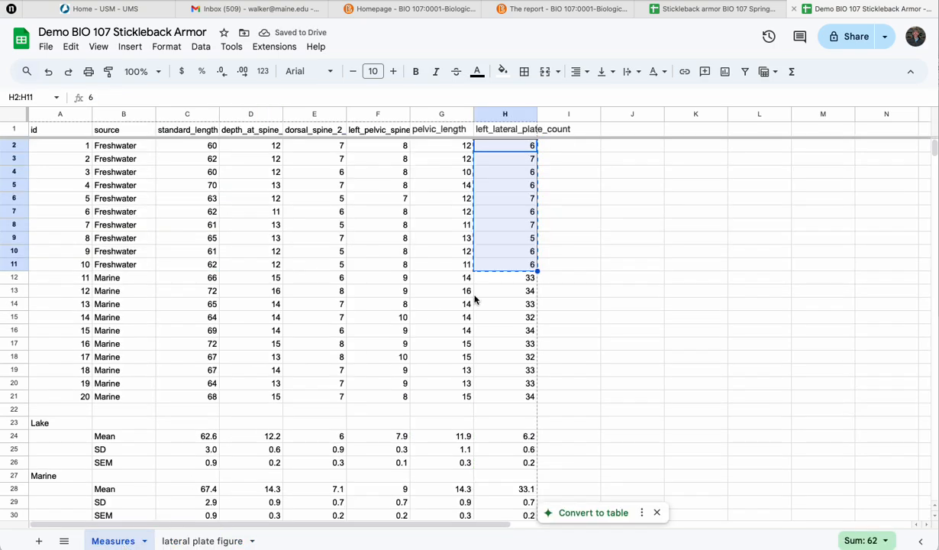
left_click_drag(497, 278, 497, 399)
key("ctrl+c")
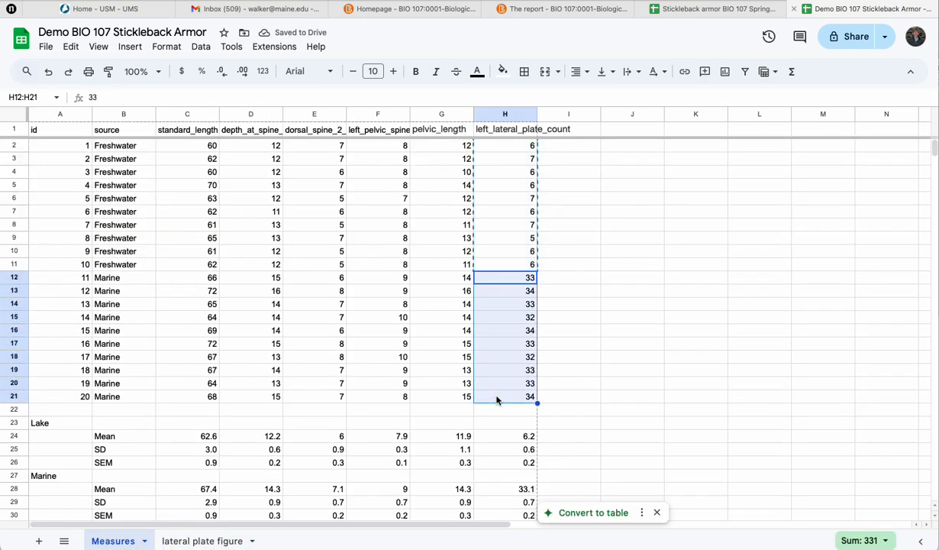
left_click(229, 540)
left_click(323, 290)
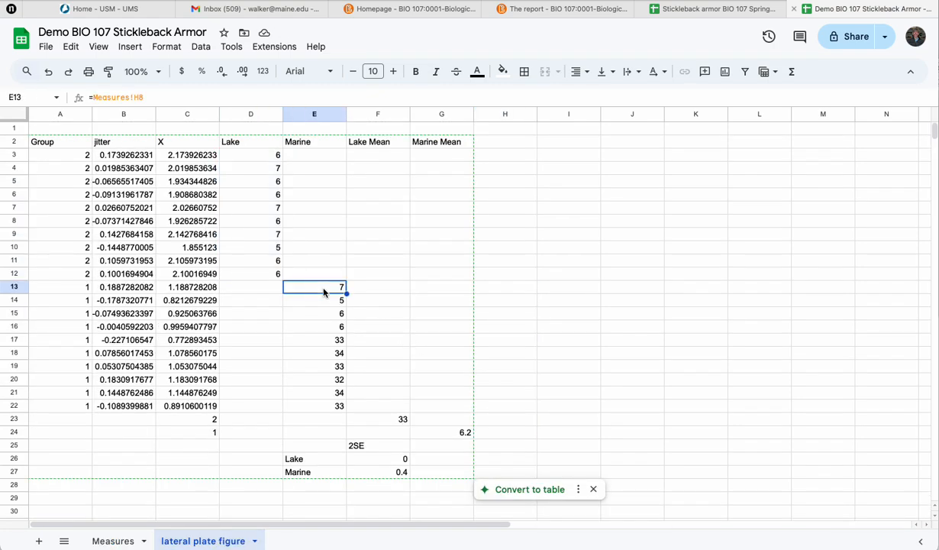
key("ctrl+v")
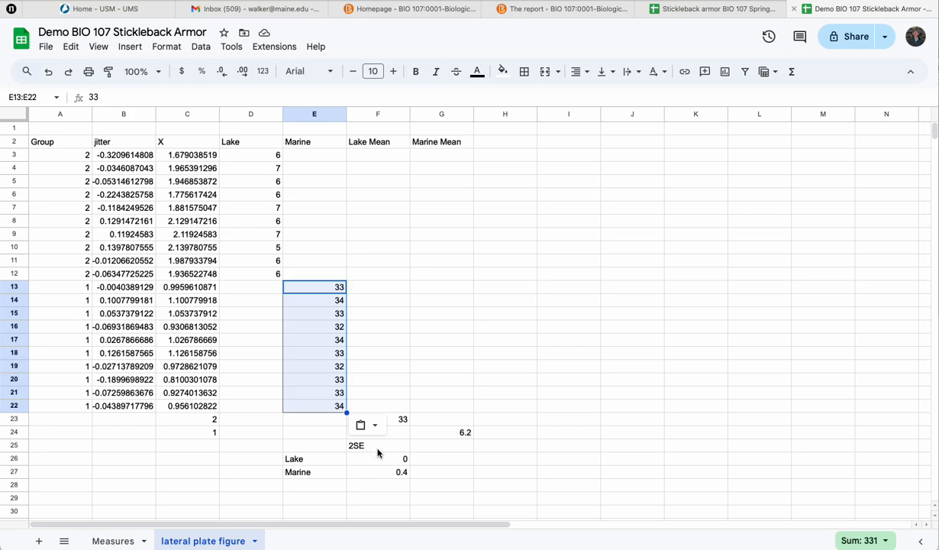
Clear the contents of A1:I28 on the lateral plate figure sheet.
left_click_drag(77, 128, 545, 440)
key("Delete")
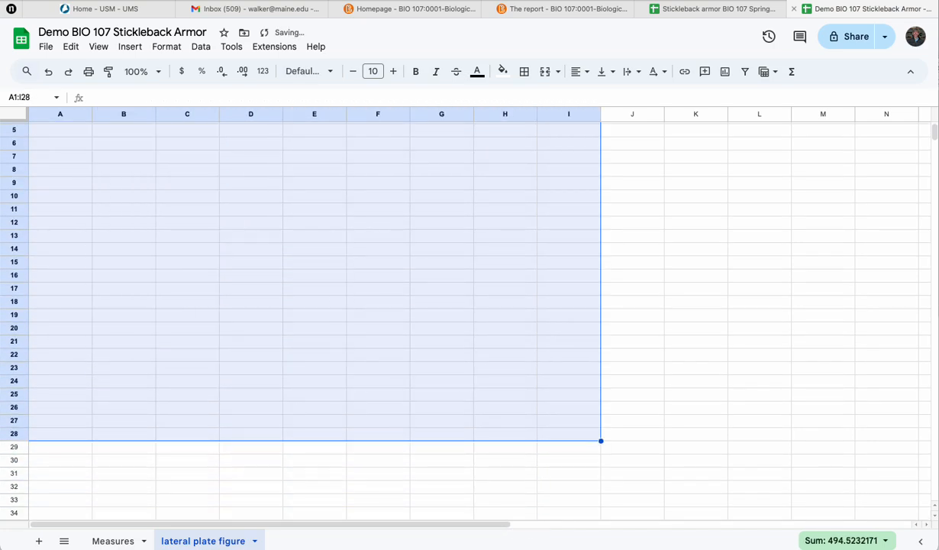
Delete the emptied lateral plate figure sheet from the demo spreadsheet.
left_click(254, 541)
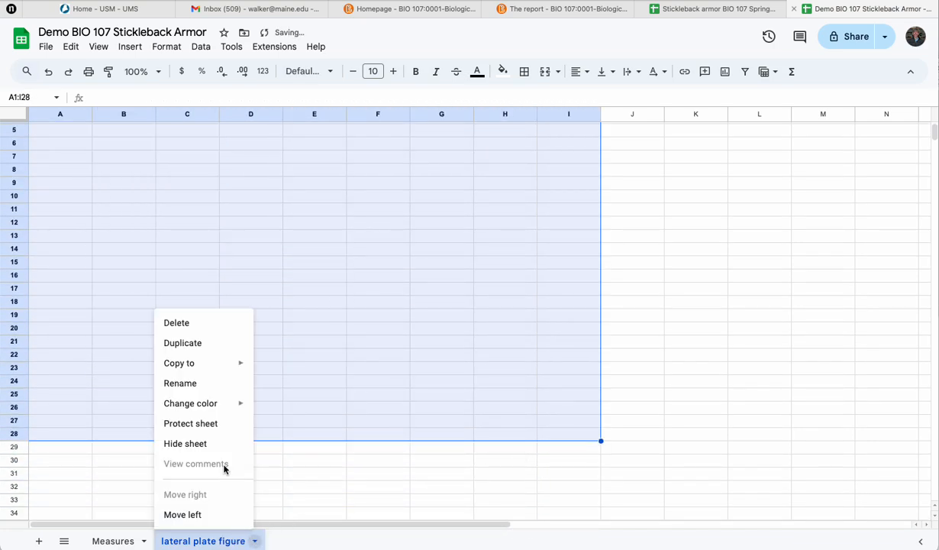
mouse_move(220, 365)
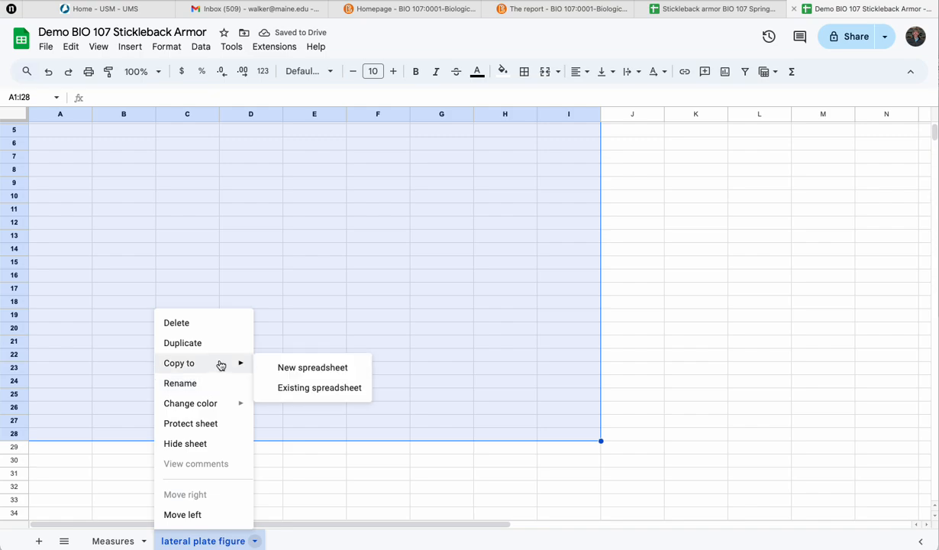
left_click(210, 324)
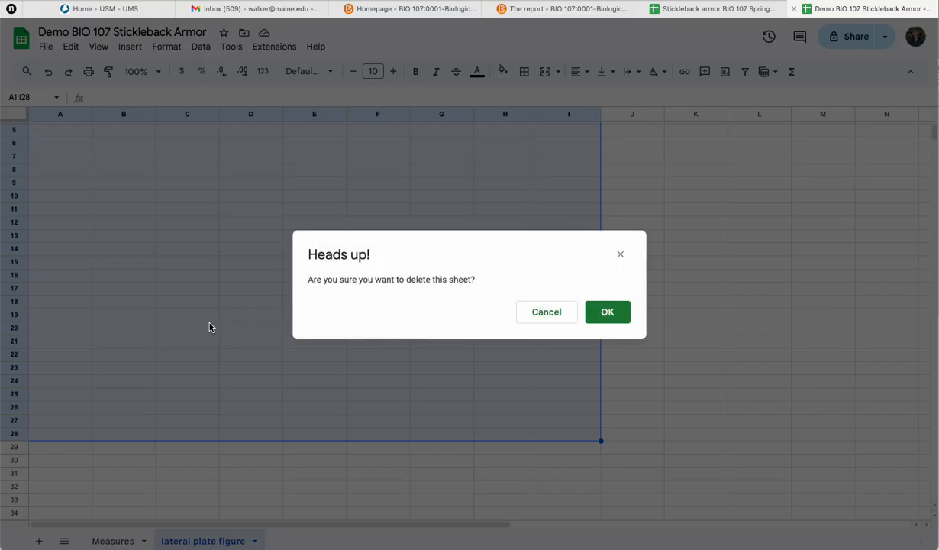
left_click(606, 312)
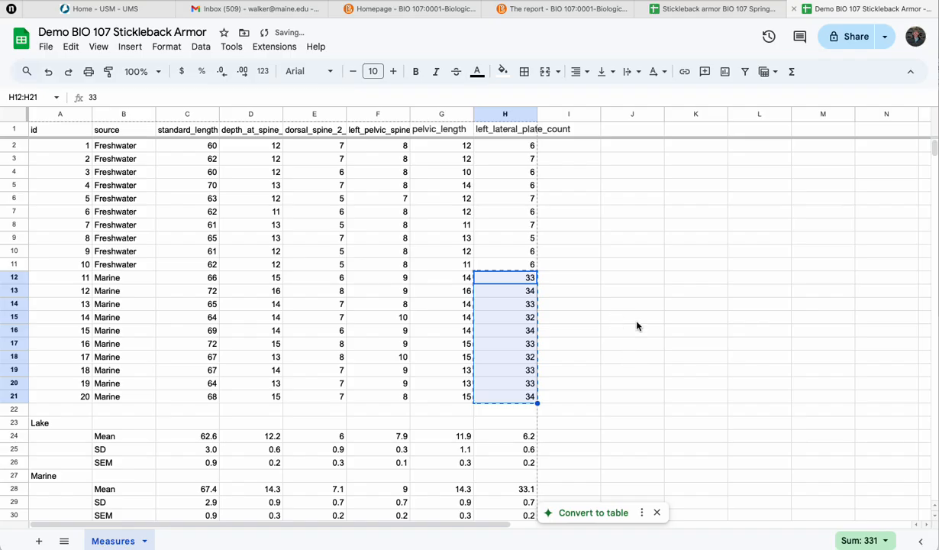
Switch to the Stickleback armor BIO 107 Spring 2023 spreadsheet and start copying its Lateral Plate figure sheet to an existing spreadsheet.
left_click(712, 9)
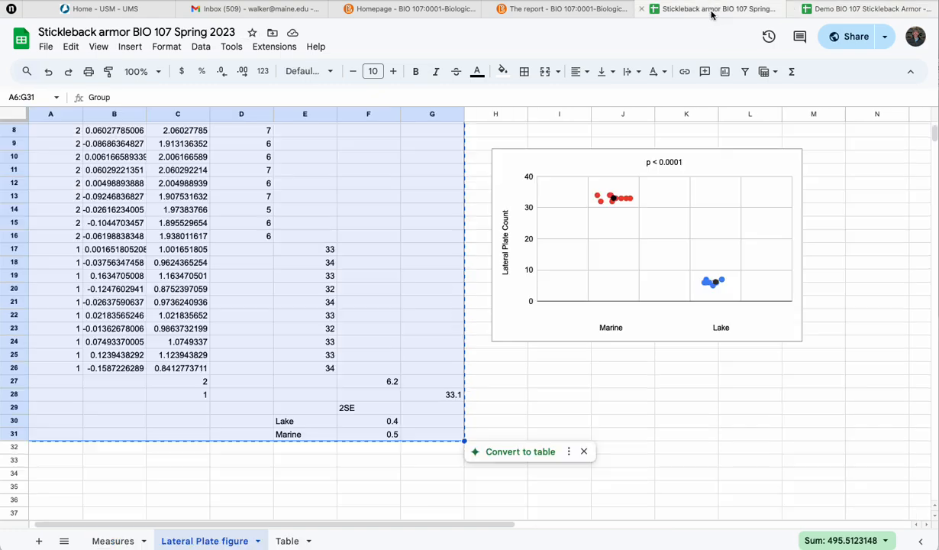
left_click(257, 540)
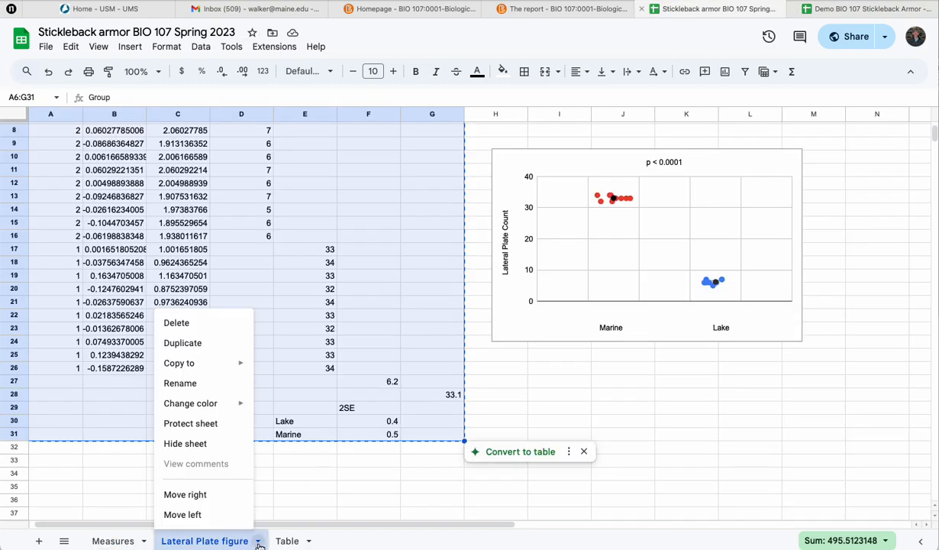
mouse_move(205, 363)
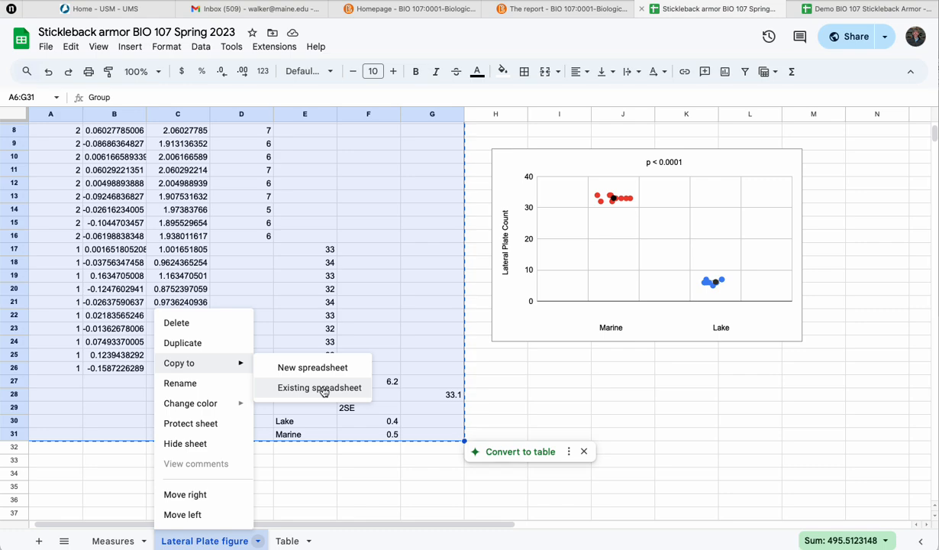
left_click(321, 388)
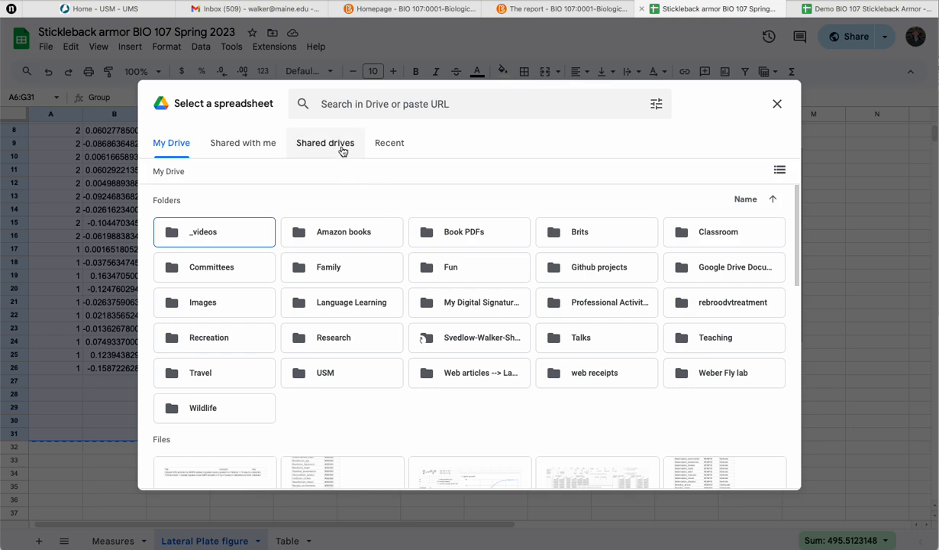
Find the destination file by searching Drive for "demo bio 107" and copy the sheet into the Demo BIO 107 Stickleback Armor spreadsheet.
scroll(308, 278, "down", 3)
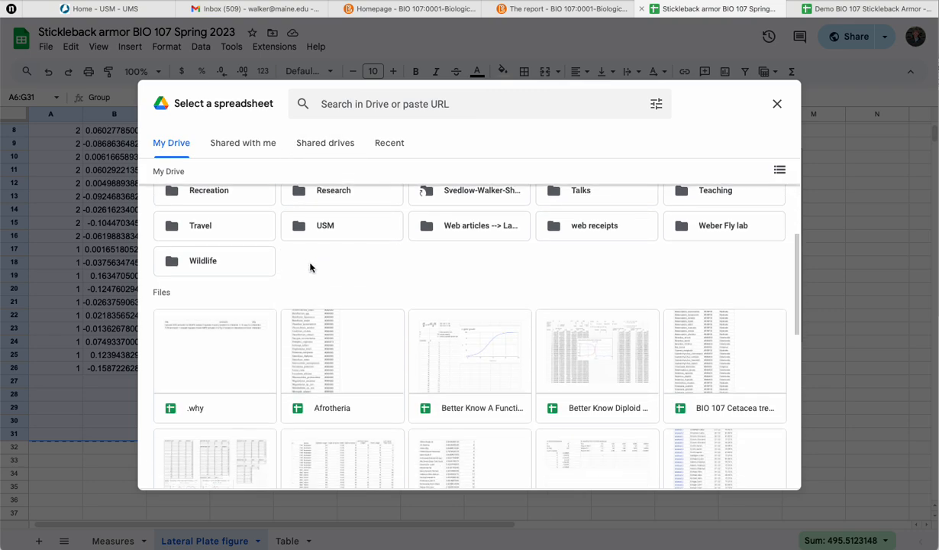
scroll(311, 266, "down", 3)
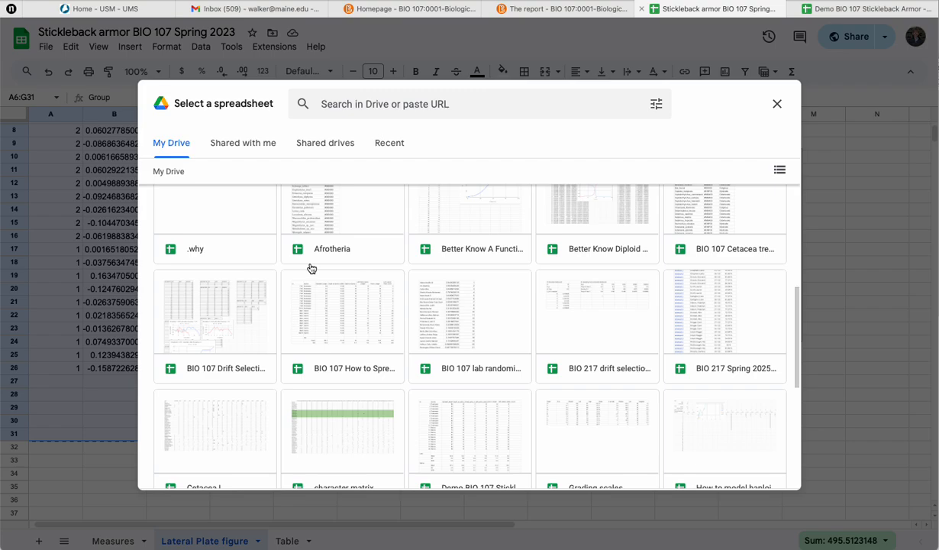
scroll(310, 268, "up", 6)
left_click(359, 103)
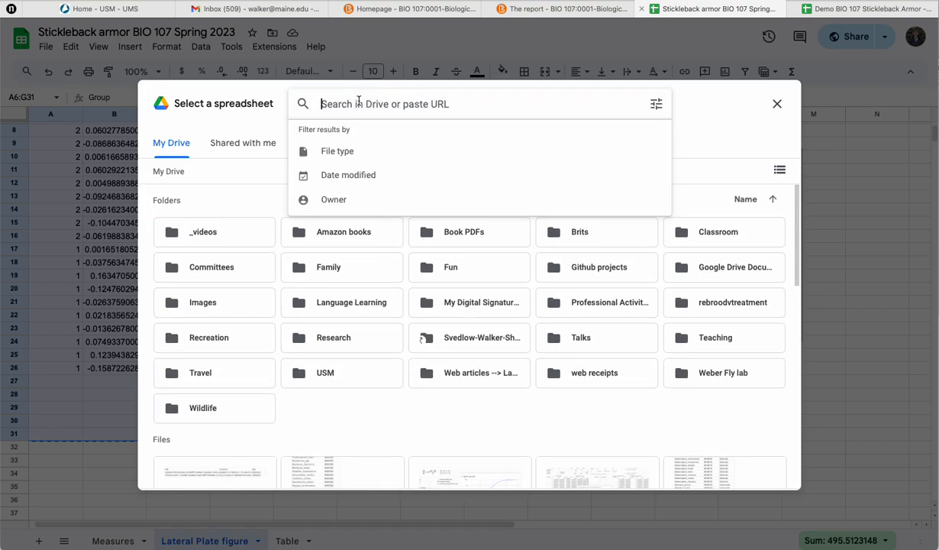
type("demo bio")
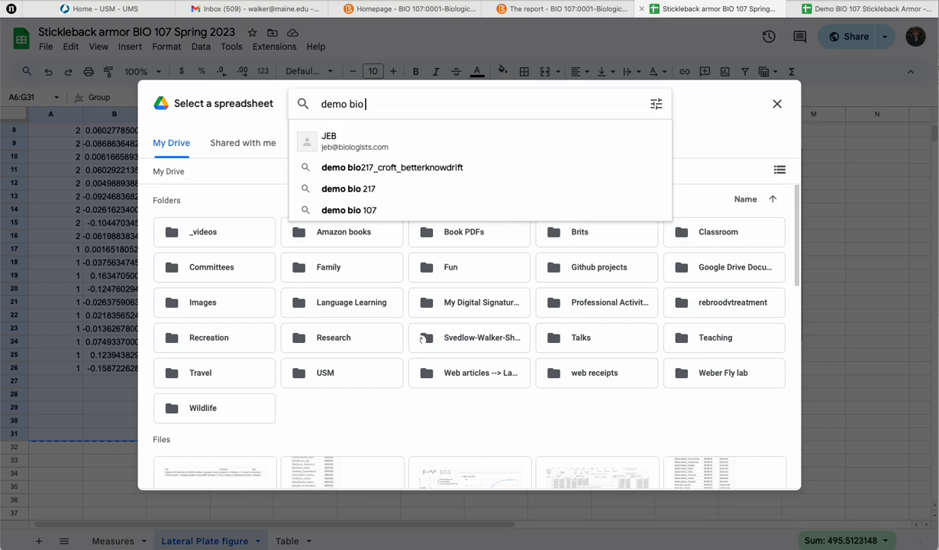
type(" 107")
left_click(367, 167)
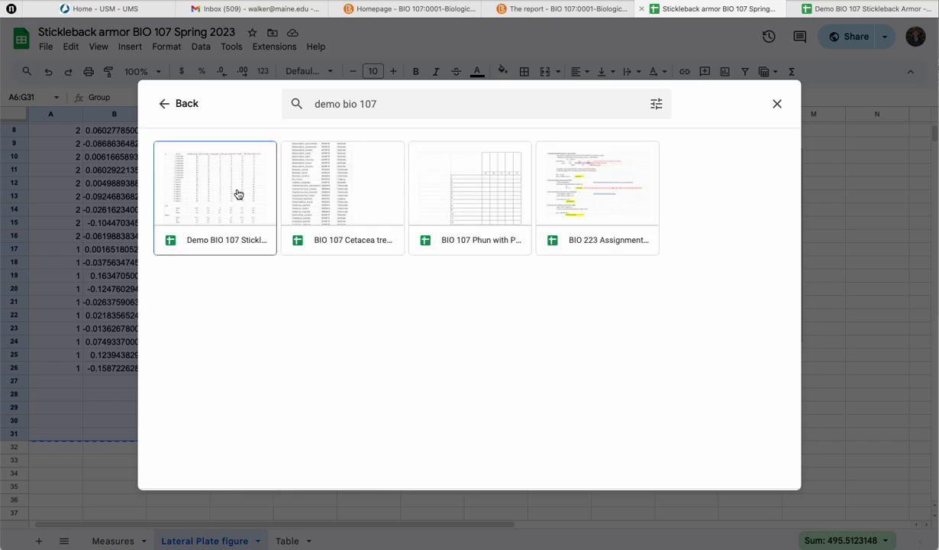
left_click(239, 196)
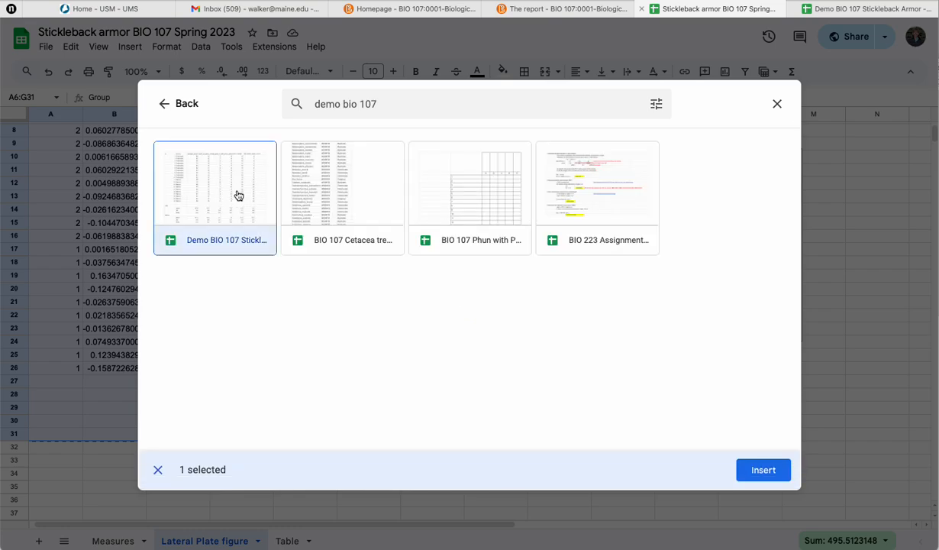
left_click(765, 470)
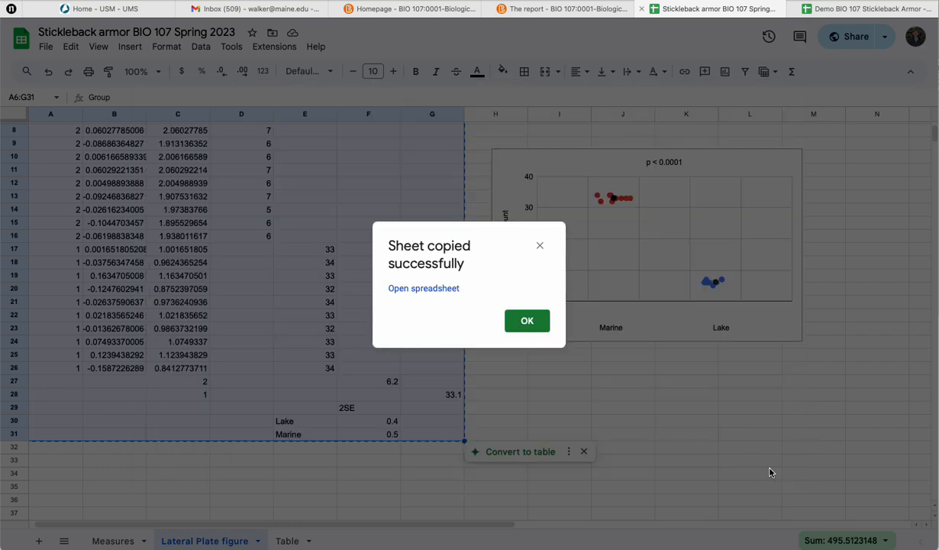
left_click(527, 320)
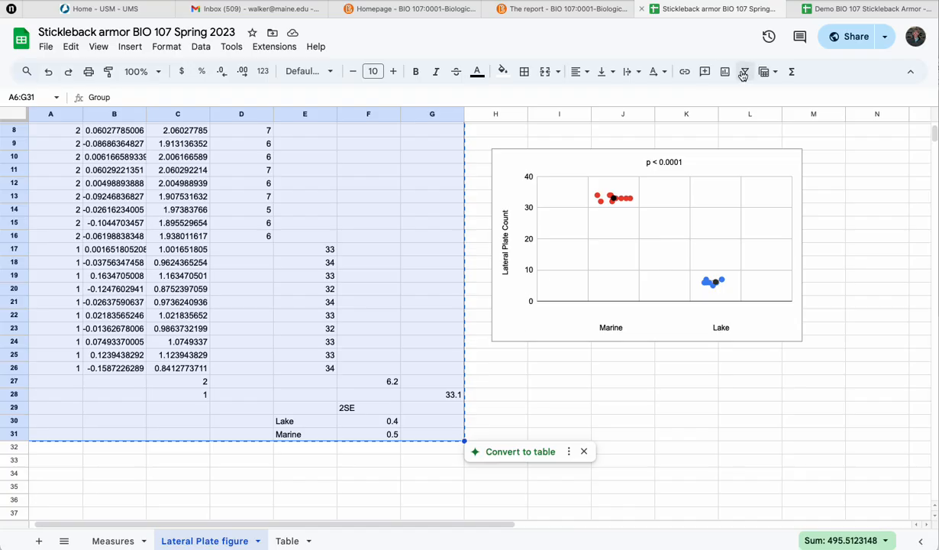
Return to the Demo BIO 107 Stickleback Armor spreadsheet and open the copied Lateral Plate figure sheet.
left_click(875, 9)
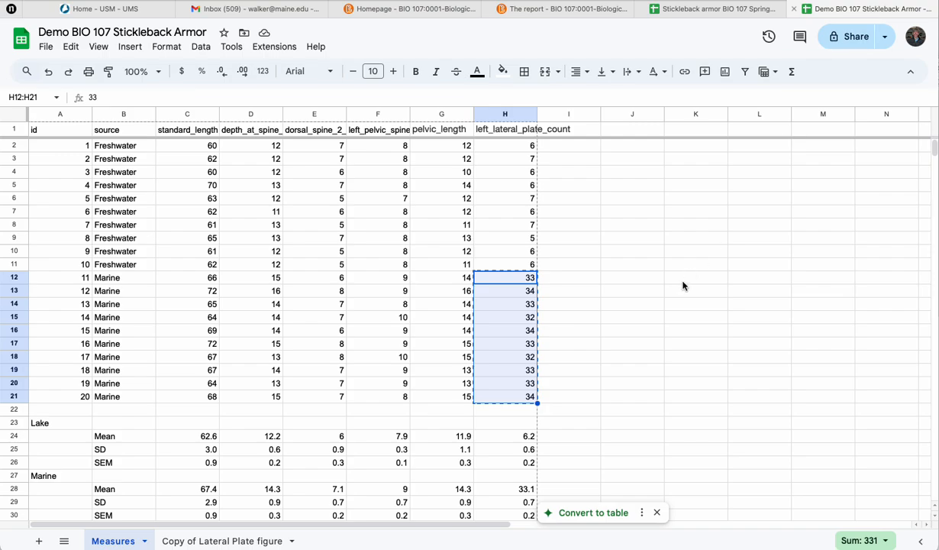
left_click(214, 541)
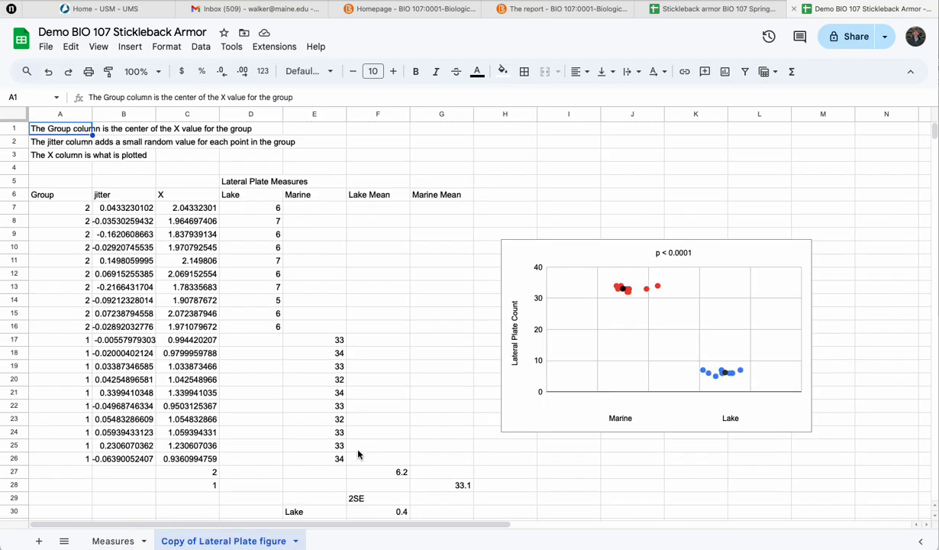
scroll(359, 454, "down", 1)
scroll(359, 454, "up", 1)
scroll(358, 455, "down", 1)
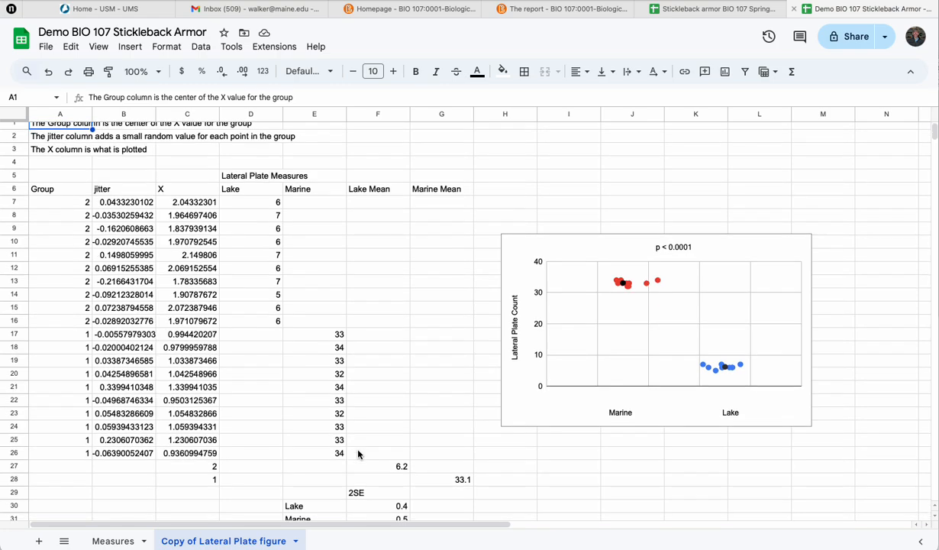
Rename the copied sheet to "Lateral Plate figure" by removing the "Copy of" prefix.
left_click(212, 540)
double_click(199, 542)
key("BackSpace")
key("BackSpace")
key("BackSpace")
key("BackSpace")
key("BackSpace")
key("BackSpace")
key("BackSpace")
key("BackSpace")
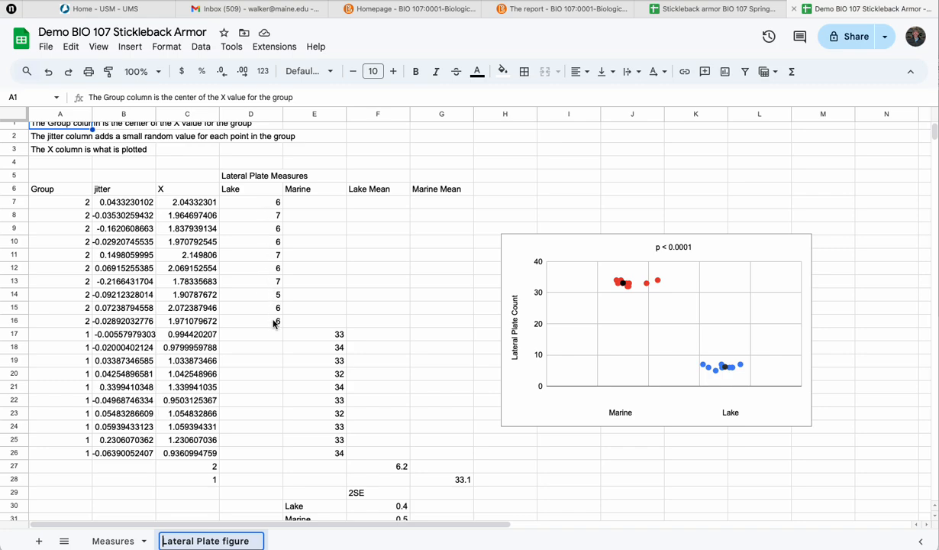
scroll(327, 455, "down", 5)
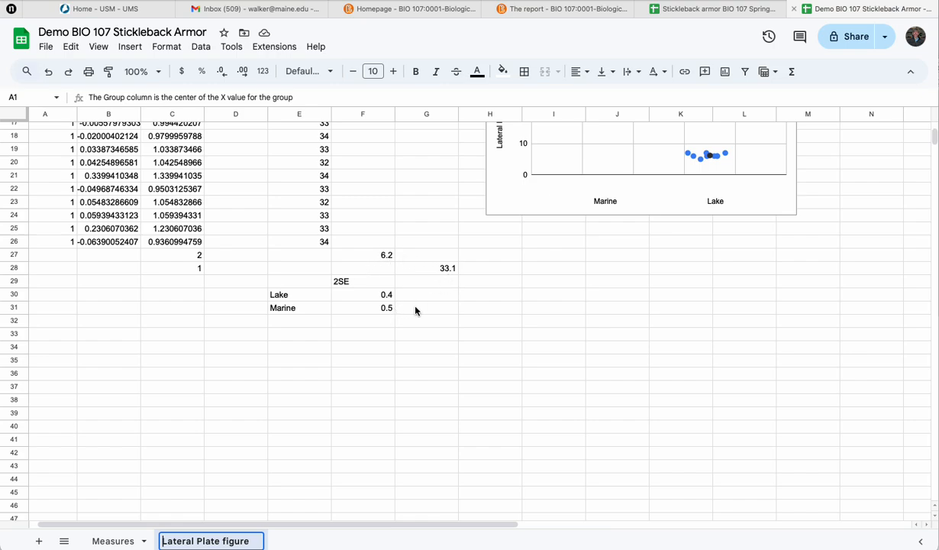
left_click(127, 541)
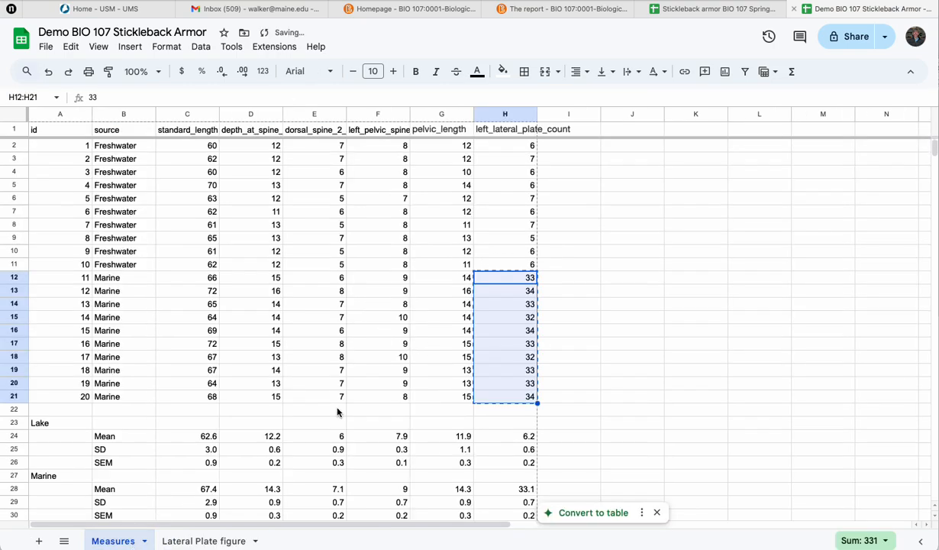
On the Lateral Plate figure sheet, link Lake cell D7 to Measures!H2, fill the formula down through D16, and check D7's formula.
left_click(224, 541)
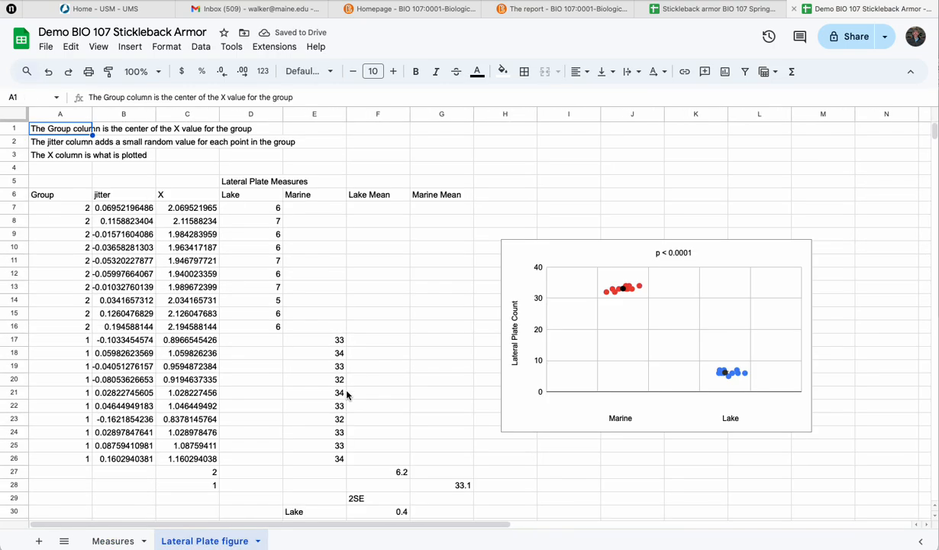
left_click(262, 215)
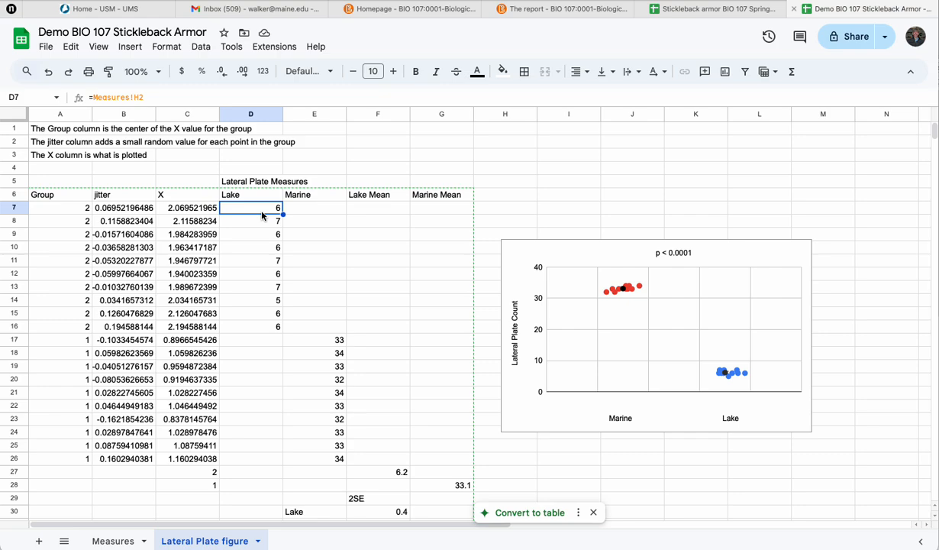
type("=")
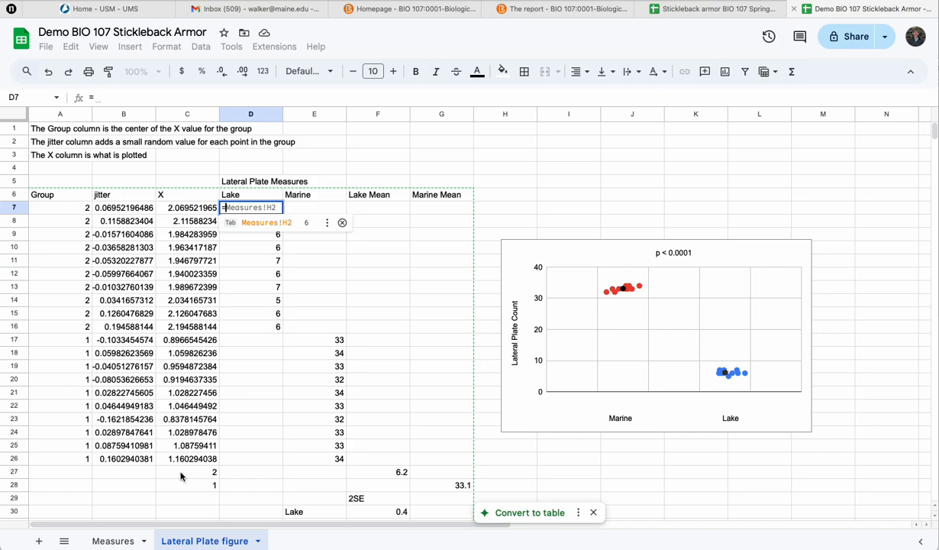
left_click(120, 541)
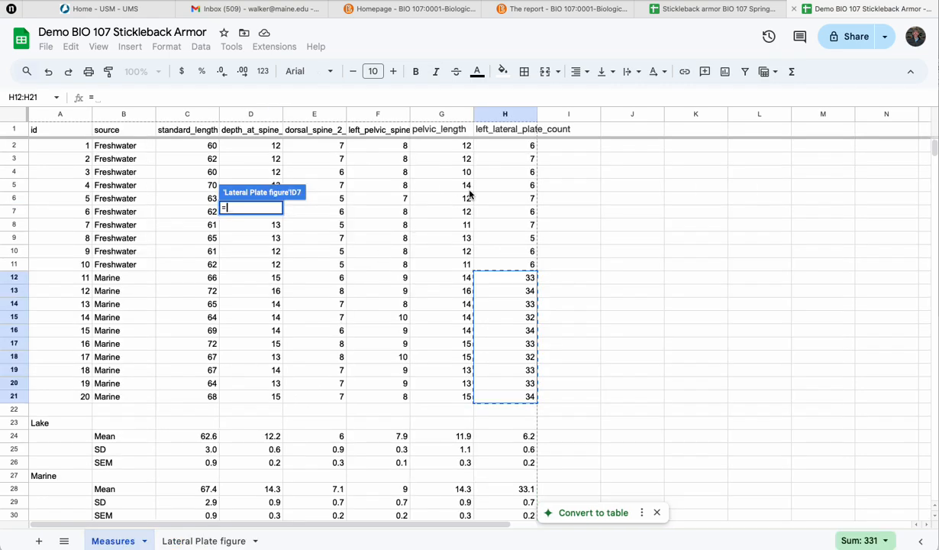
left_click(505, 151)
key("Return")
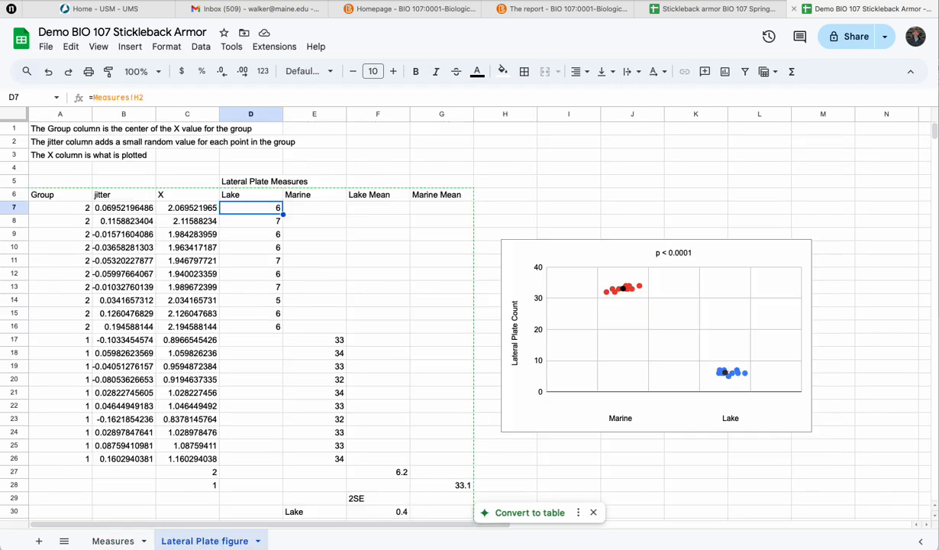
left_click_drag(282, 219, 278, 324)
left_click(298, 290)
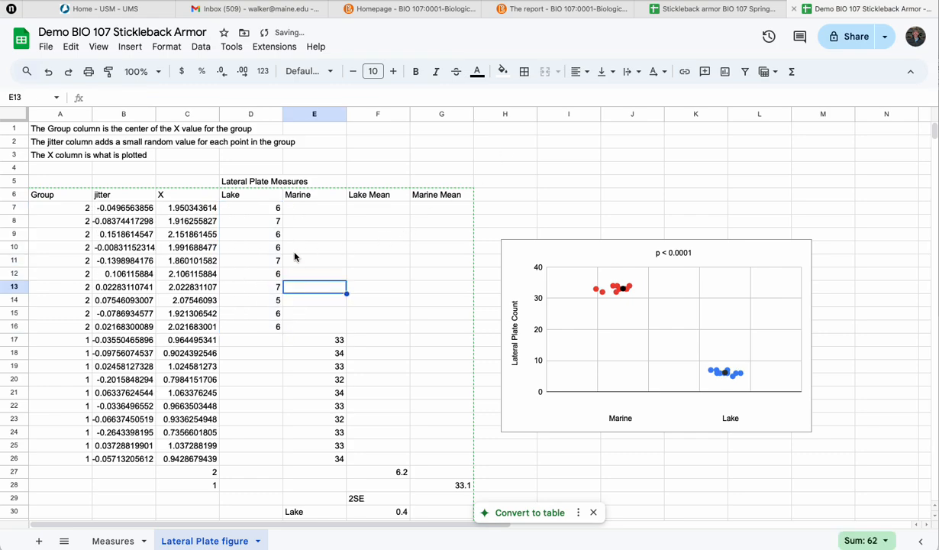
left_click(268, 210)
left_click(99, 97)
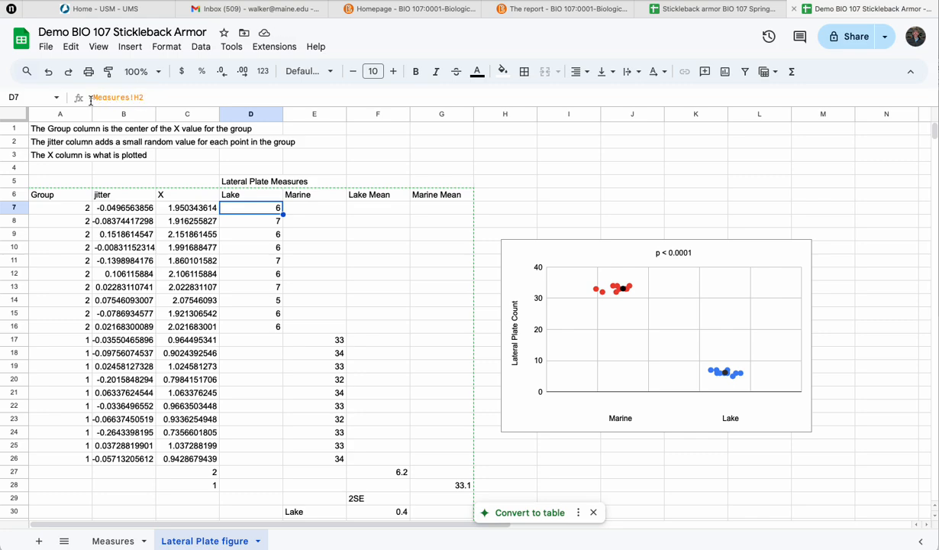
left_click(285, 397)
Link Marine cell E17 to Measures!H12 and fill the formula down through E26.
left_click(324, 343)
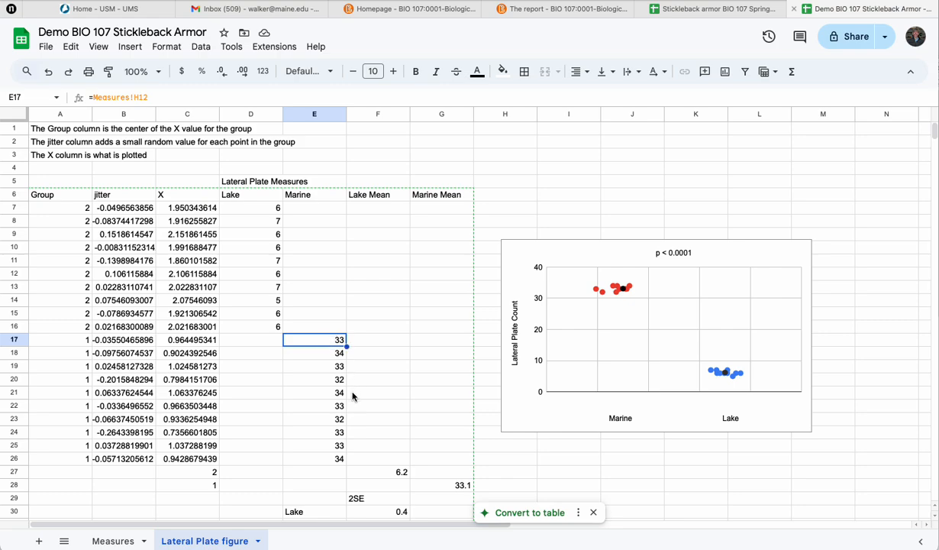
type("=")
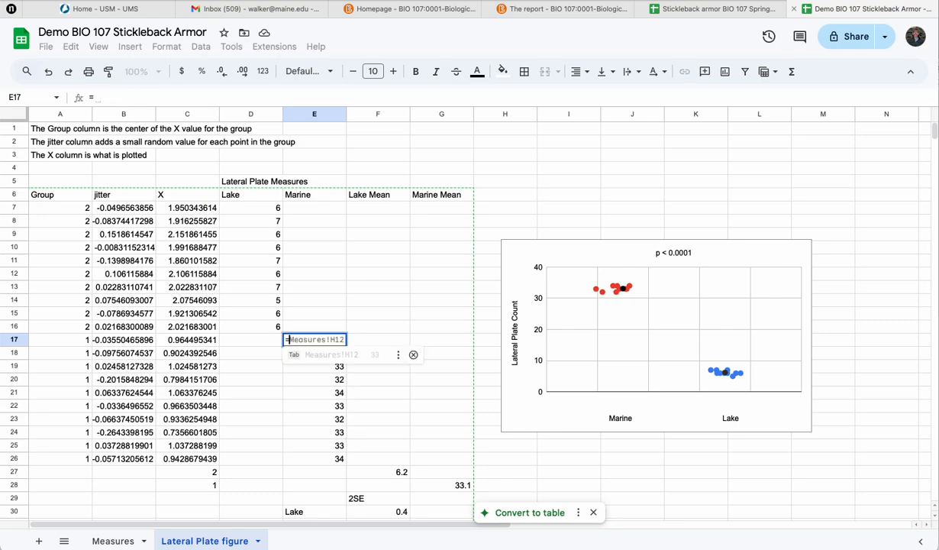
left_click(115, 541)
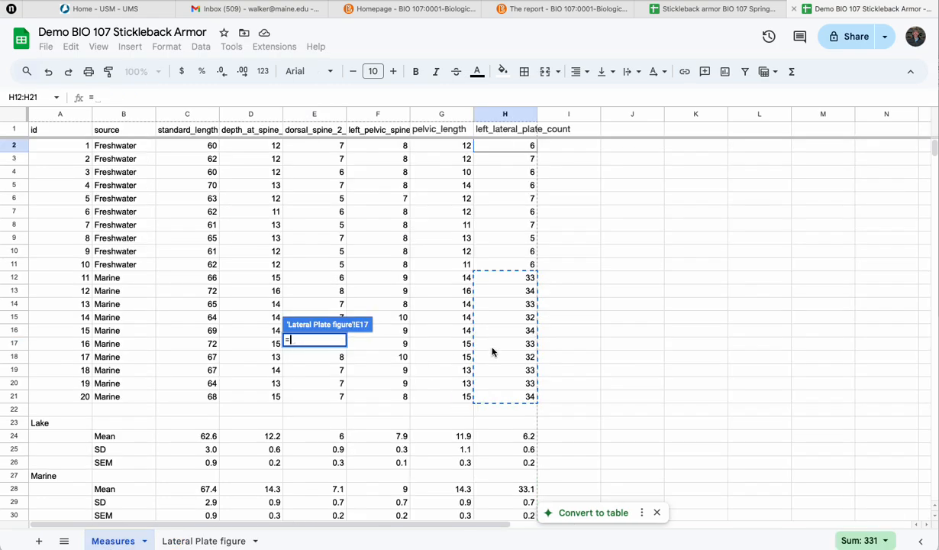
left_click(516, 279)
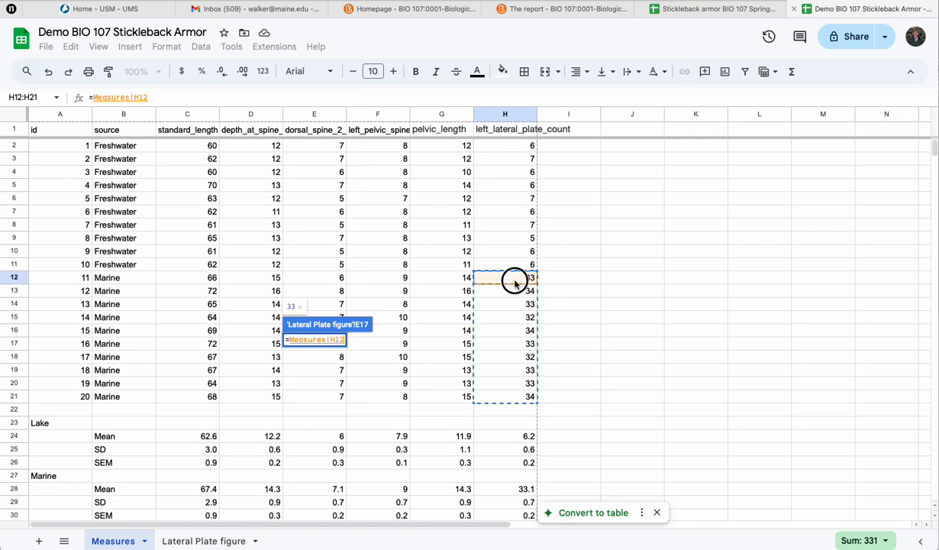
key("Return")
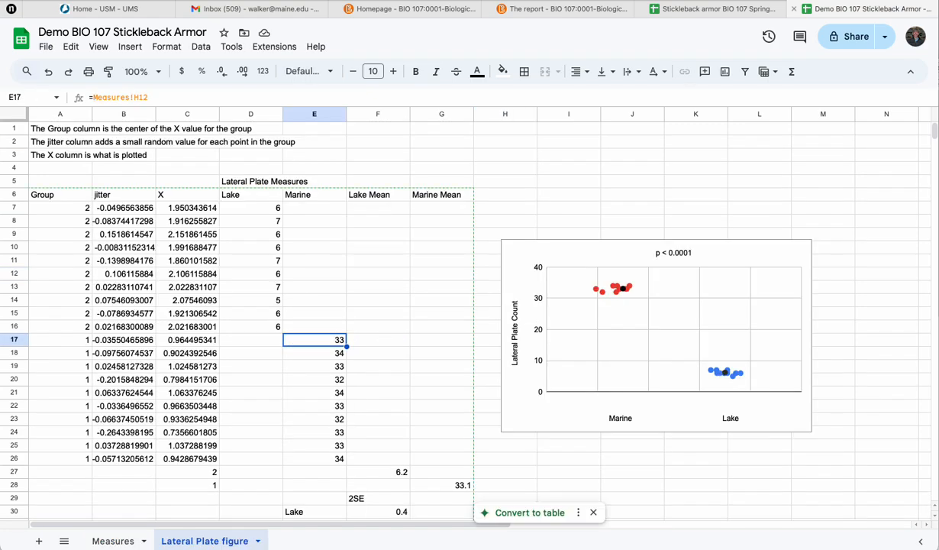
left_click_drag(347, 347, 342, 452)
left_click_drag(347, 346, 343, 453)
left_click(367, 438)
Link the Lake Mean in cell F27 of the Lateral Plate figure sheet to Measures!H24.
scroll(367, 439, "down", 5)
scroll(367, 435, "up", 4)
left_click(386, 462)
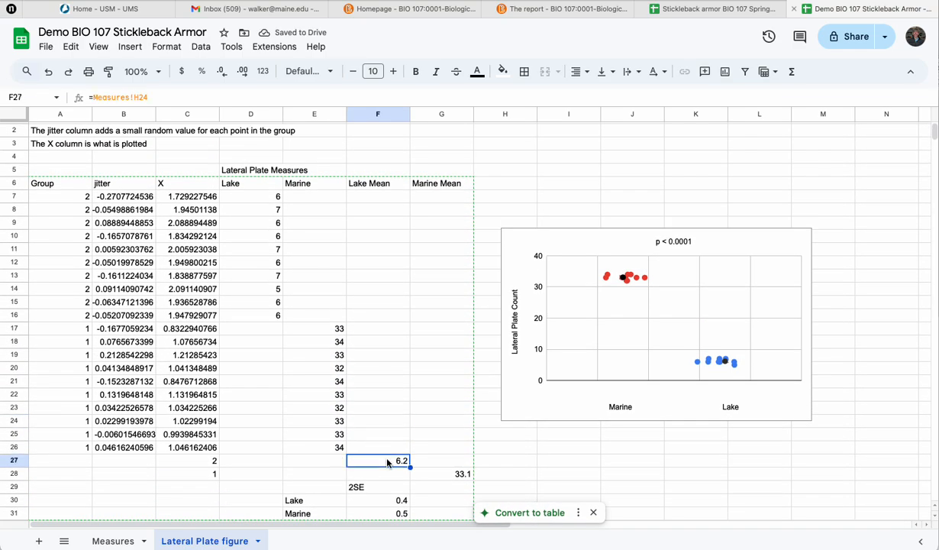
type("=")
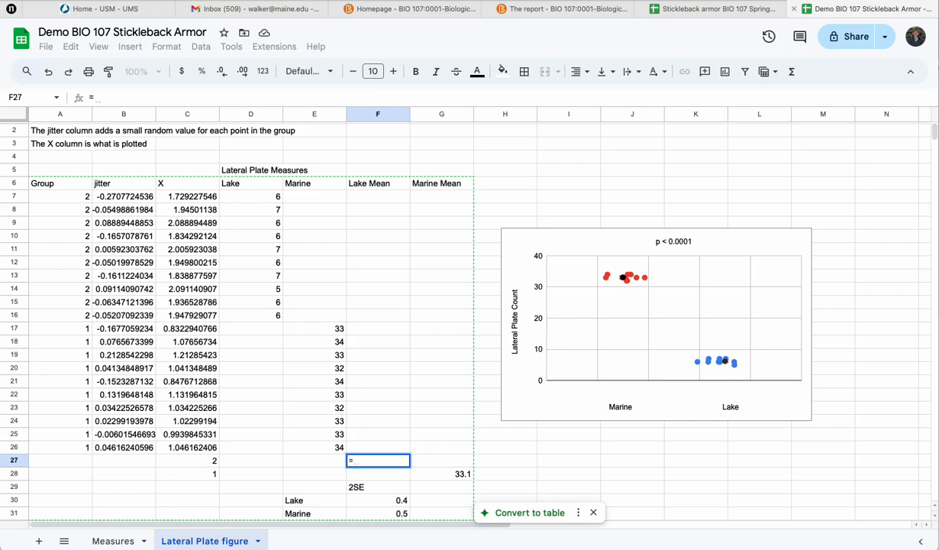
left_click(113, 541)
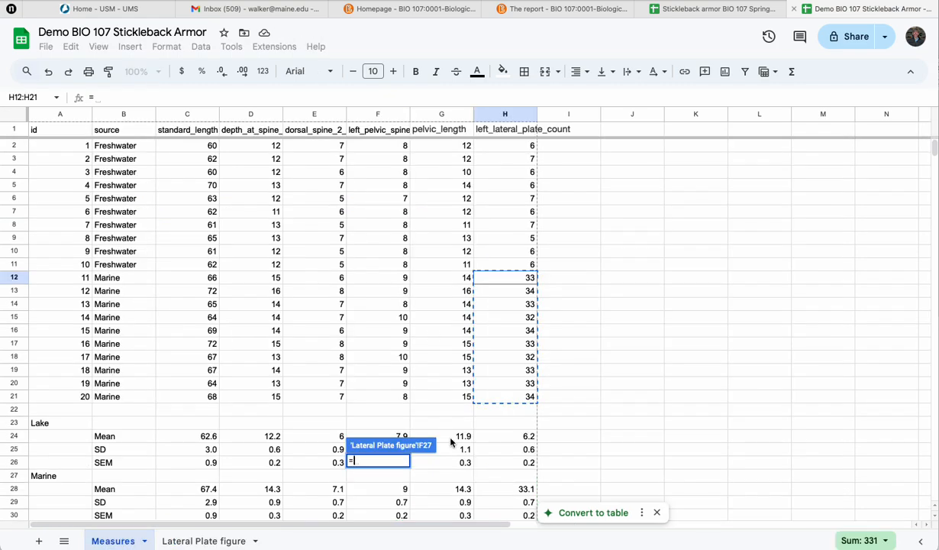
left_click(507, 436)
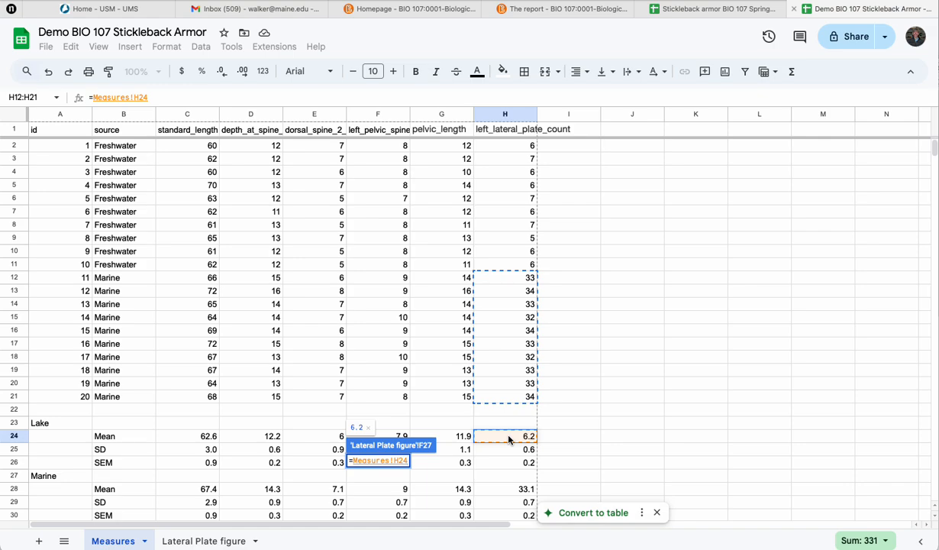
key("Return")
Link the Marine Mean in cell G28 to Measures!H28.
left_click(463, 475)
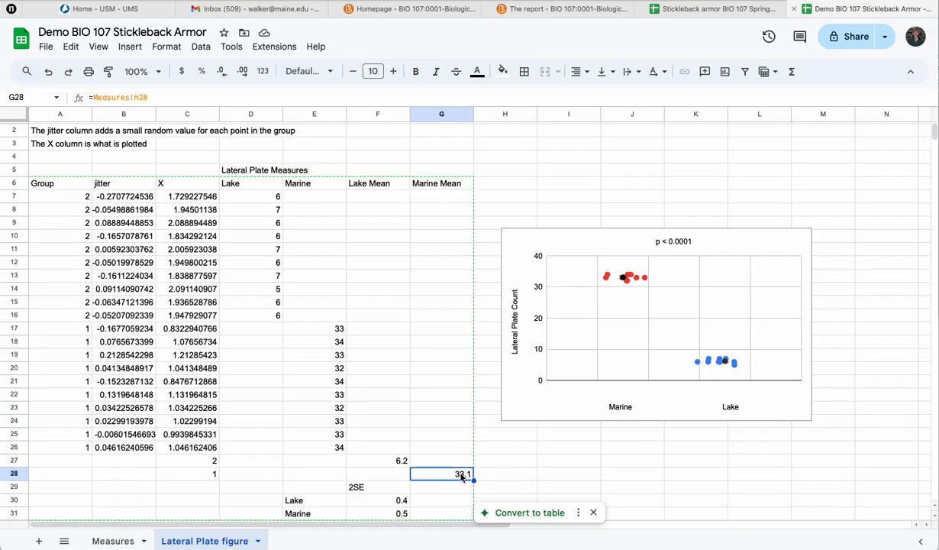
type("=")
left_click(113, 541)
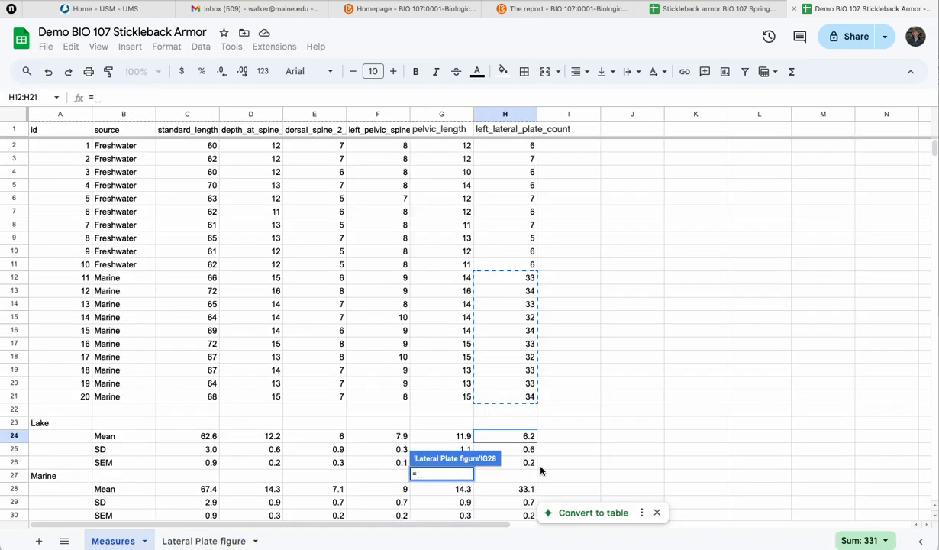
left_click(524, 491)
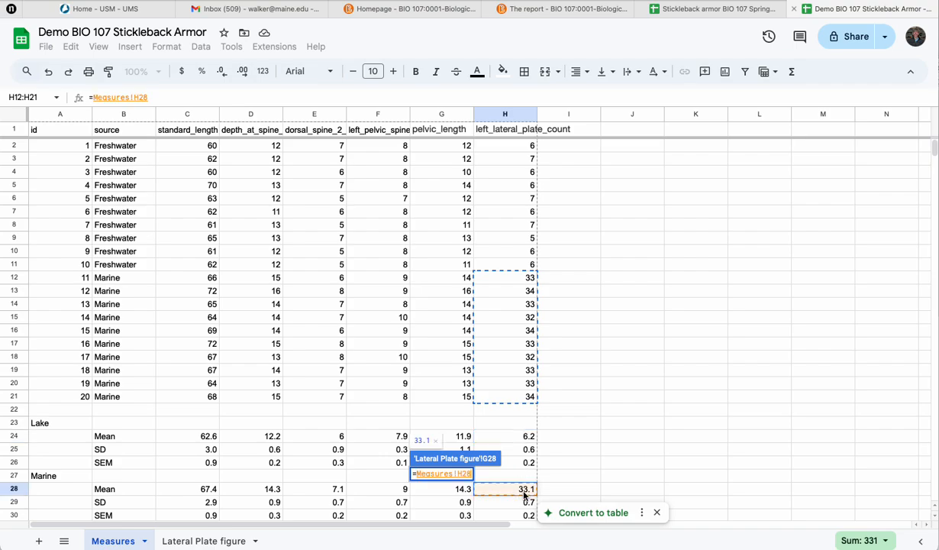
key("Return")
Set the Lake 2SE value in cell F30 to the formula =2 * Measures!H26.
scroll(524, 469, "down", 3)
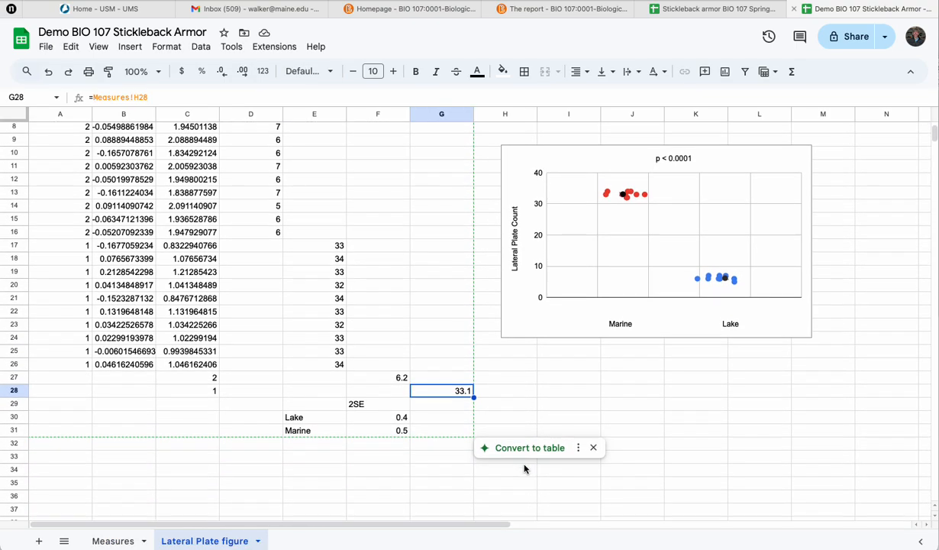
left_click(383, 412)
type("=2")
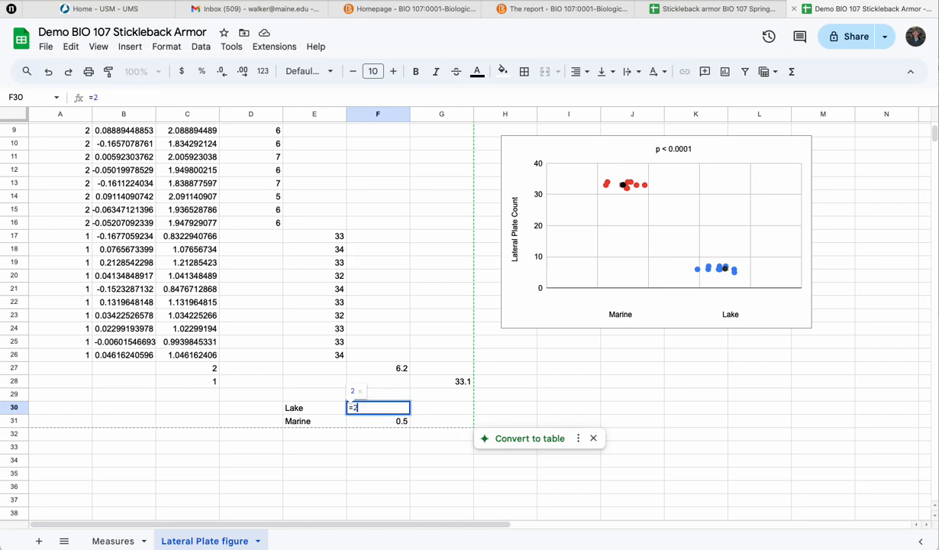
type(" *")
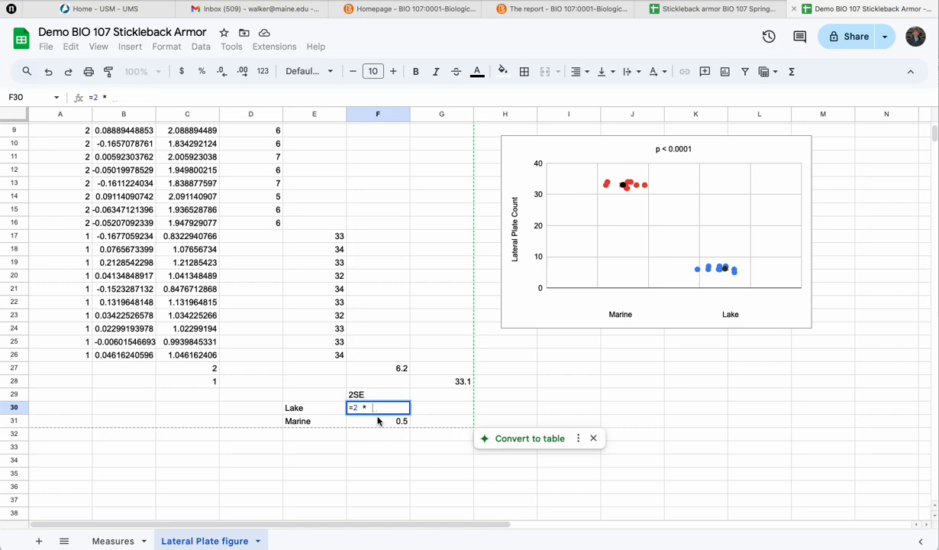
left_click(115, 541)
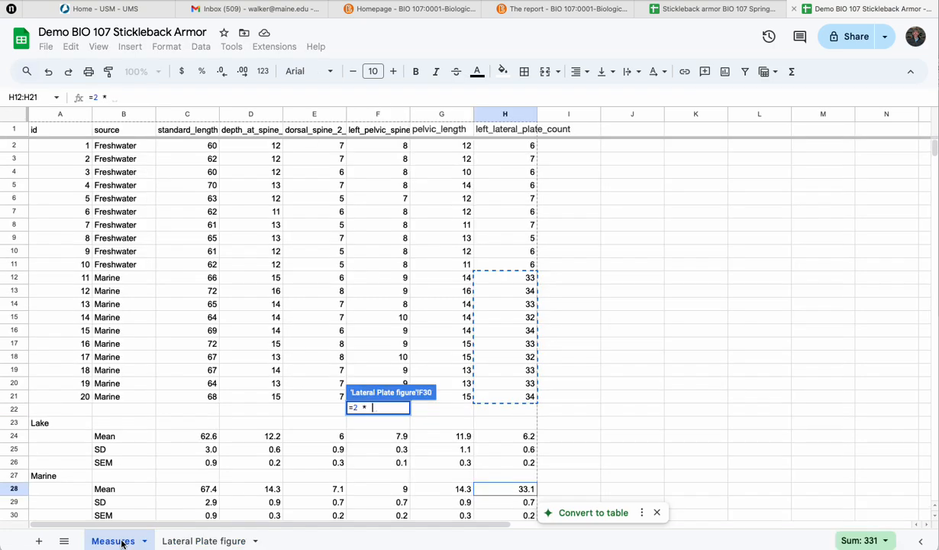
scroll(515, 426, "down", 2)
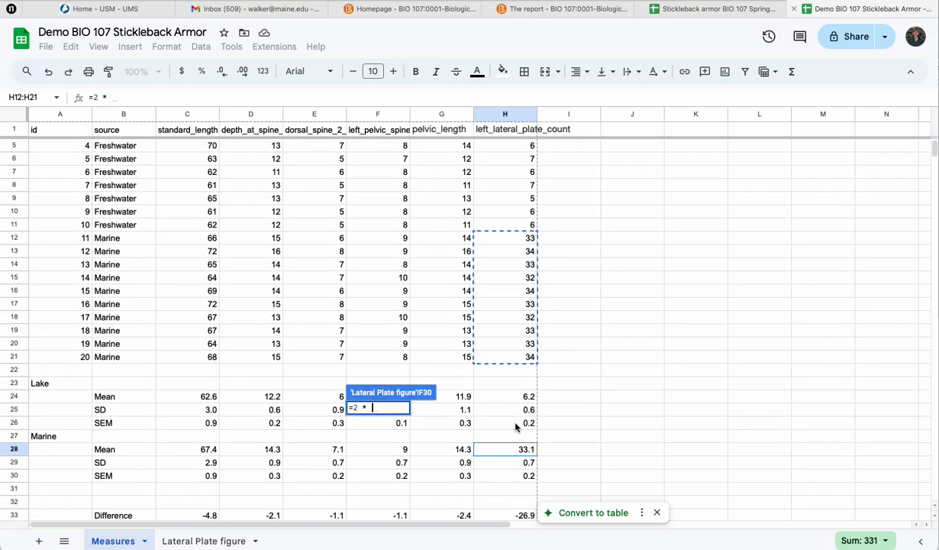
left_click(515, 424)
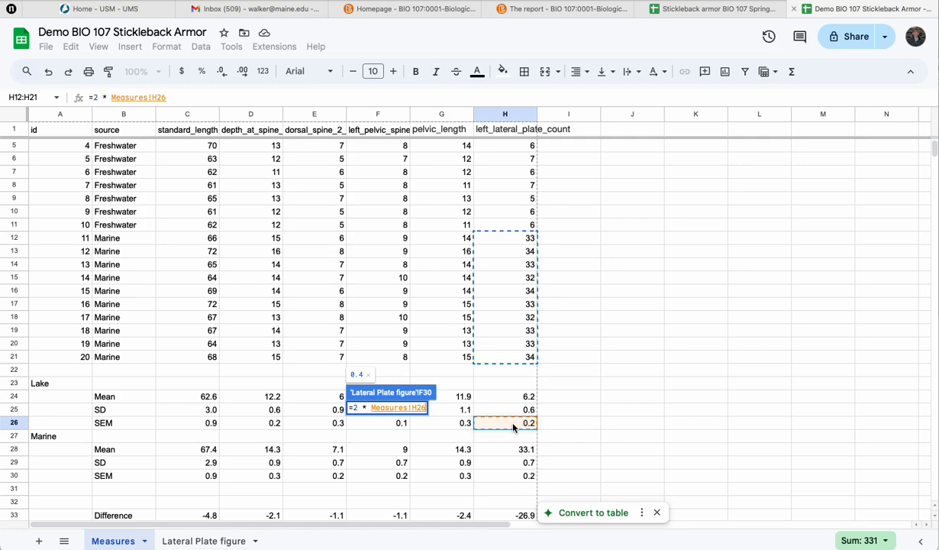
key("Return")
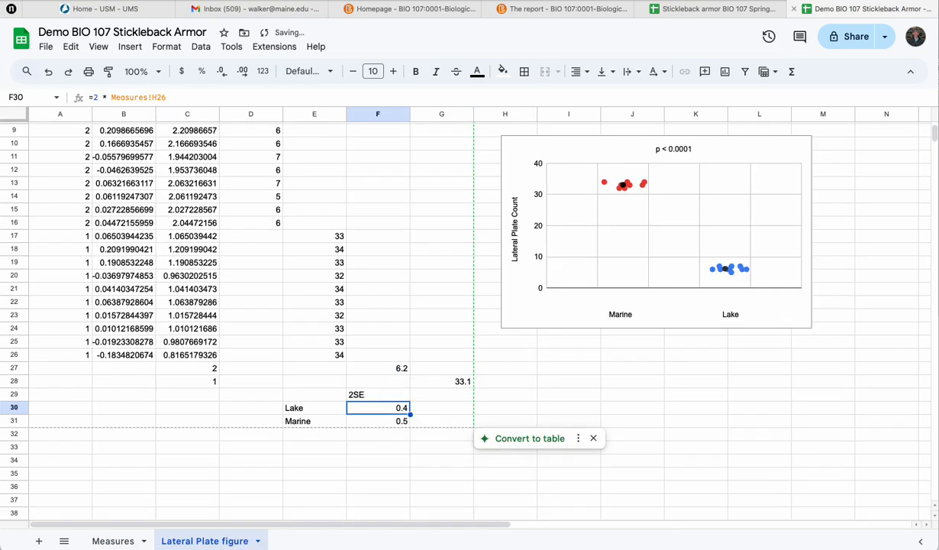
Set the Marine 2SE value in cell F31 to the formula =2 * Measures!H30.
left_click(383, 422)
type("=2")
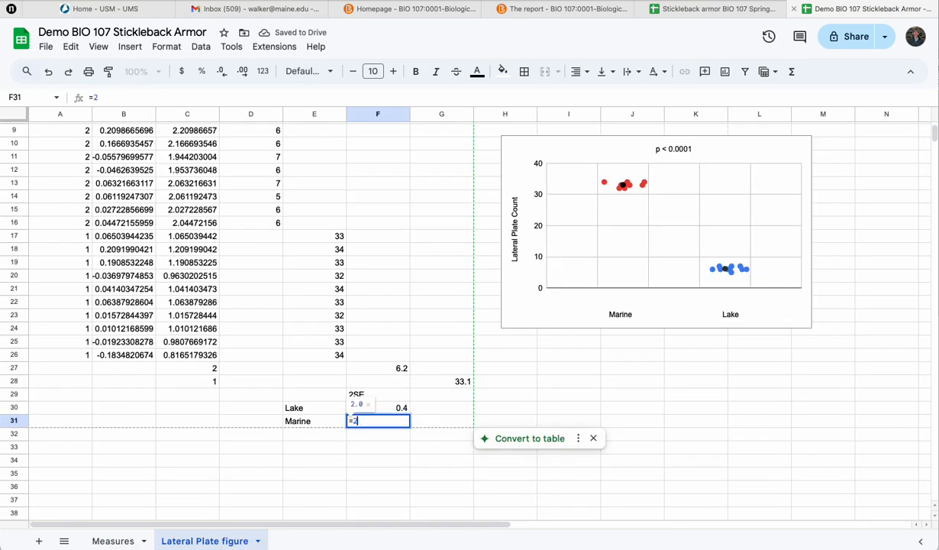
type(" *")
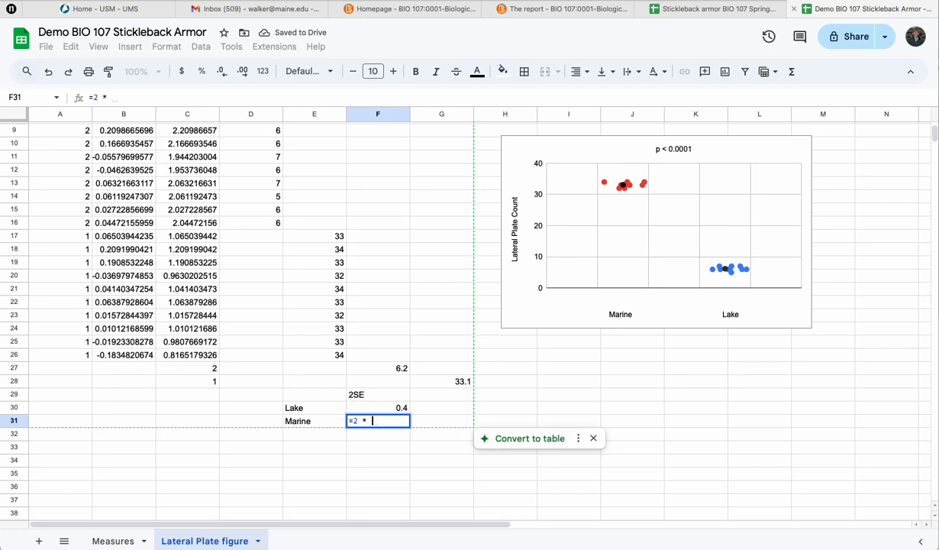
left_click(113, 540)
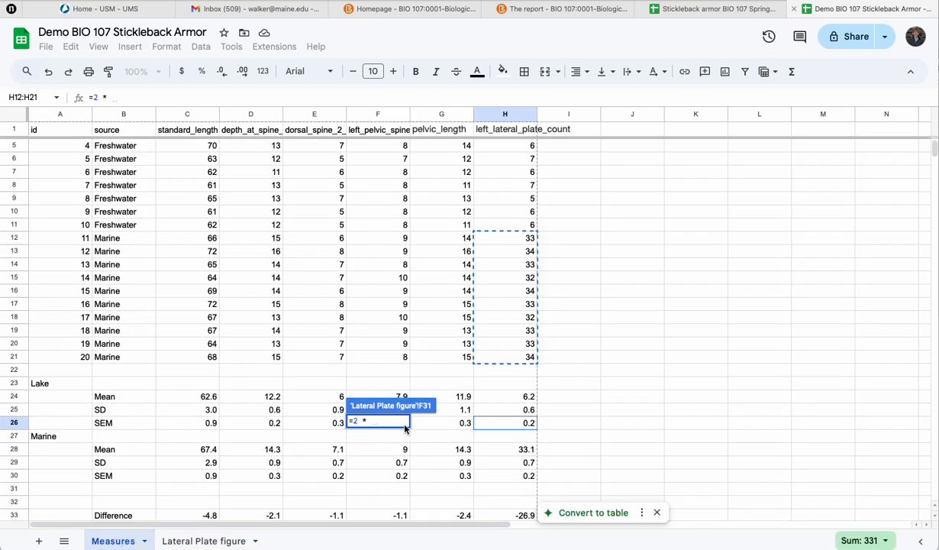
scroll(411, 432, "down", 3)
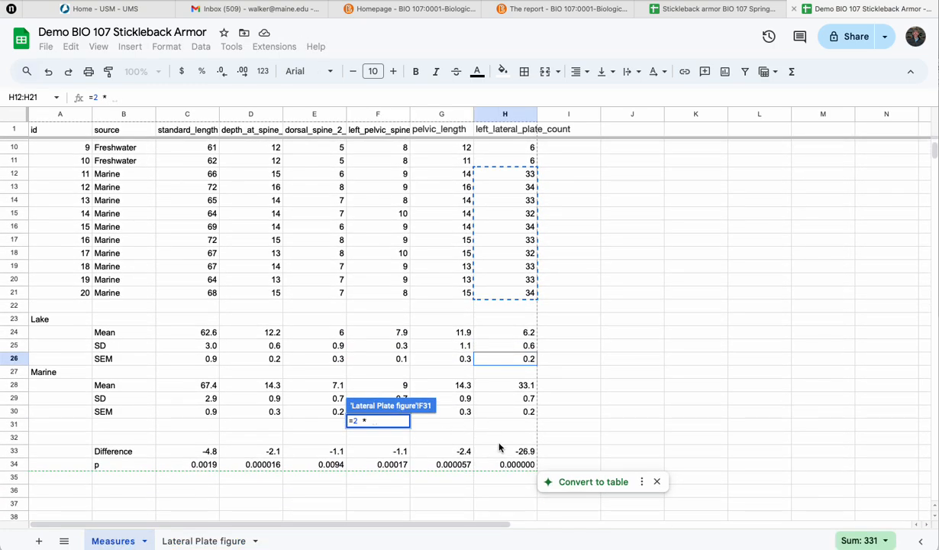
left_click(524, 416)
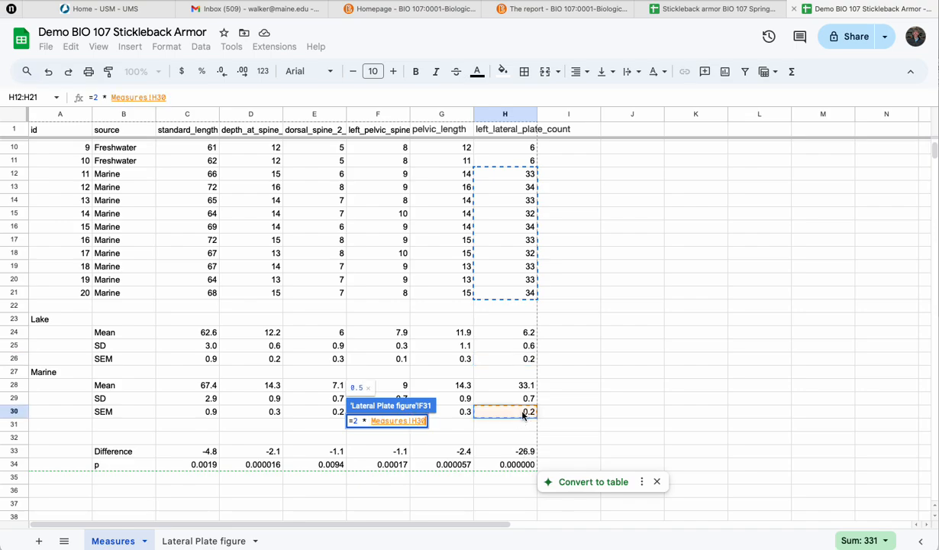
key("Return")
Review the finished data and chart, and duplicate the Lateral Plate figure sheet.
scroll(583, 321, "up", 3)
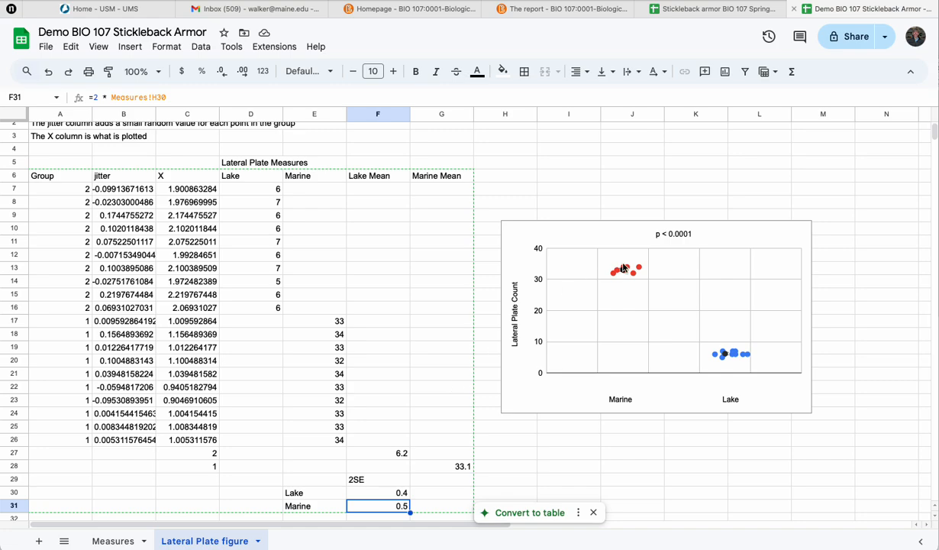
scroll(180, 346, "right", 1)
scroll(279, 341, "down", 1)
scroll(280, 341, "left", 1)
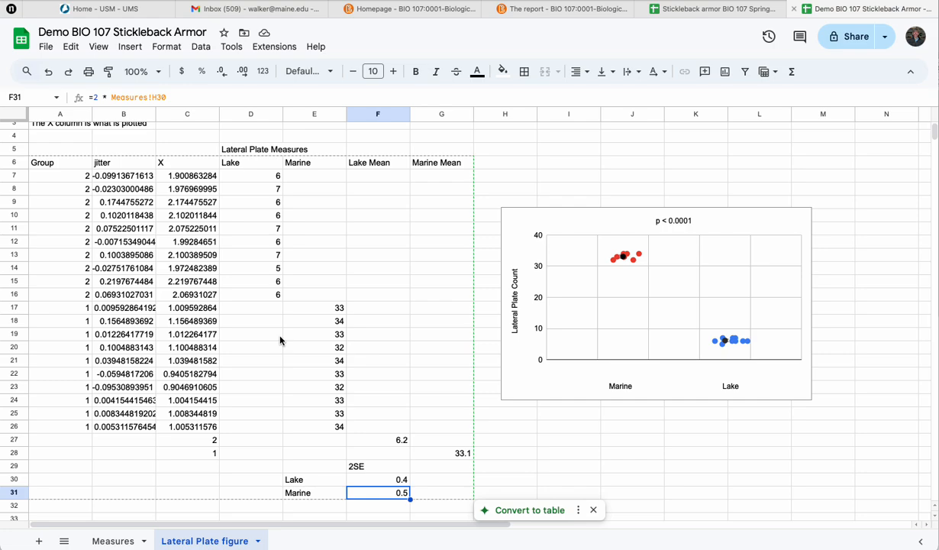
scroll(280, 340, "down", 1)
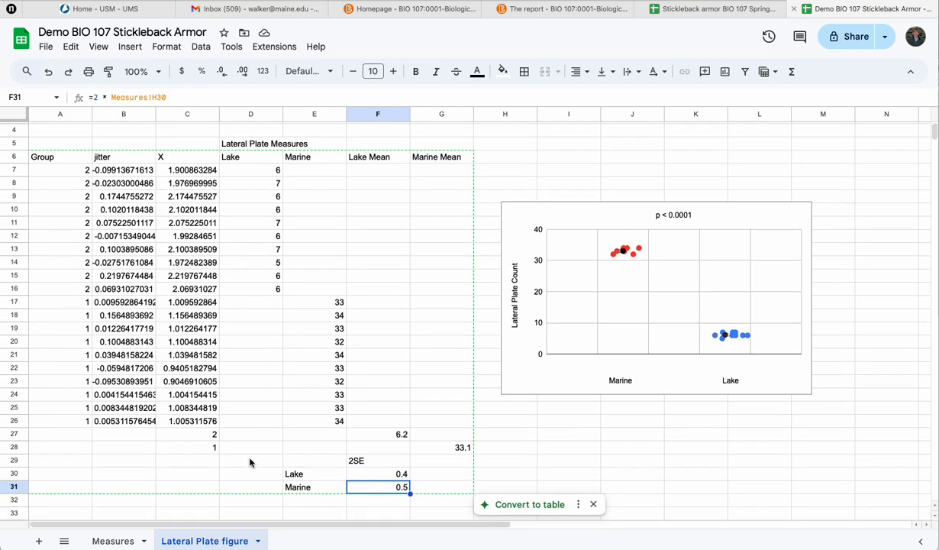
left_click(257, 541)
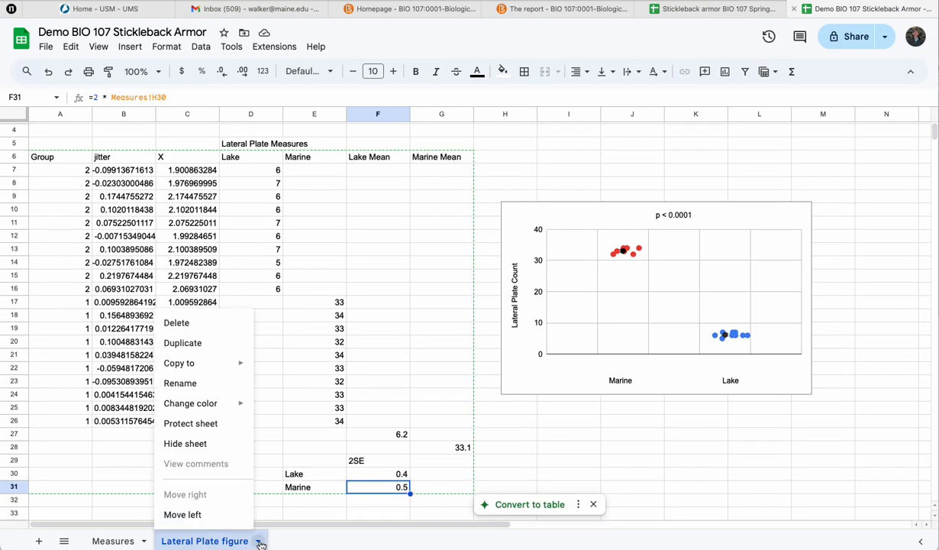
left_click(215, 347)
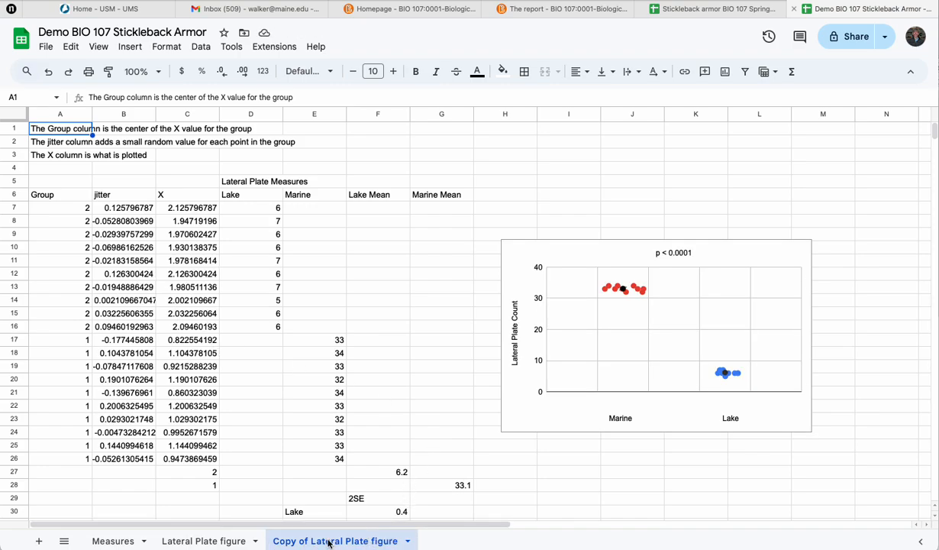
Check the column headings on the Measures sheet and rename the duplicated sheet "2nd dorsal spine length".
left_click(122, 540)
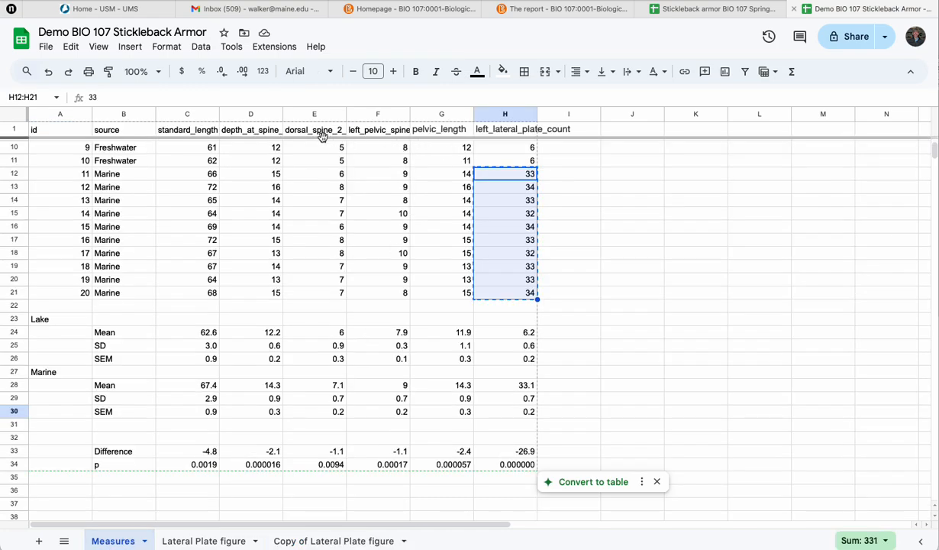
scroll(332, 170, "up", 3)
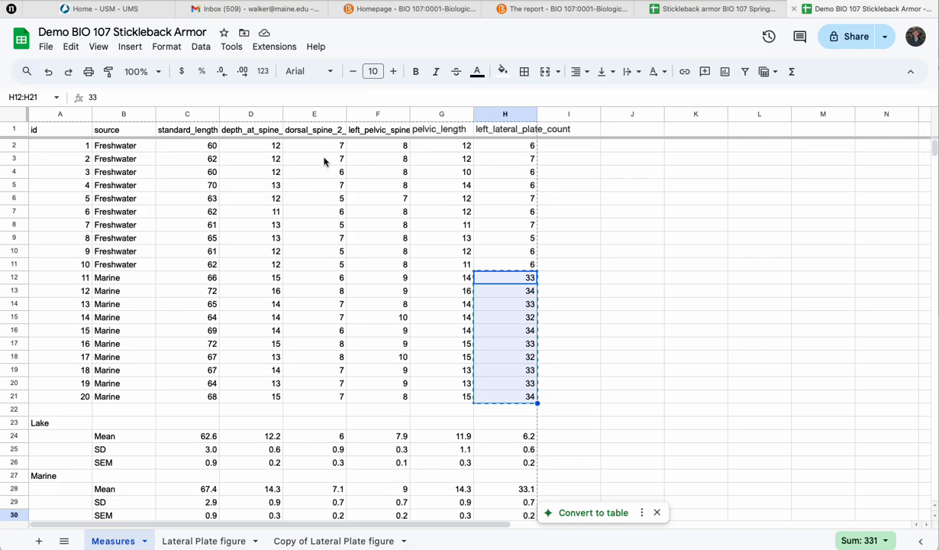
left_click(336, 541)
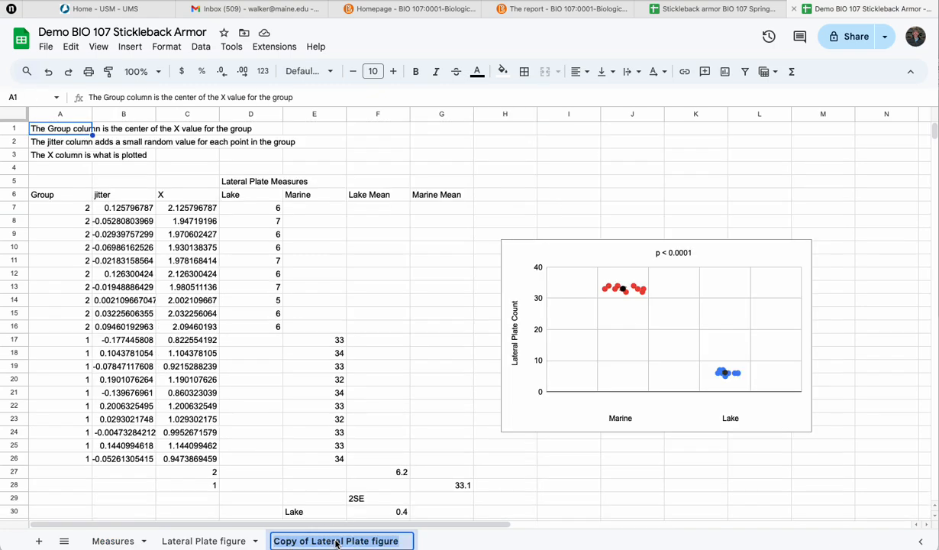
type("2nd do")
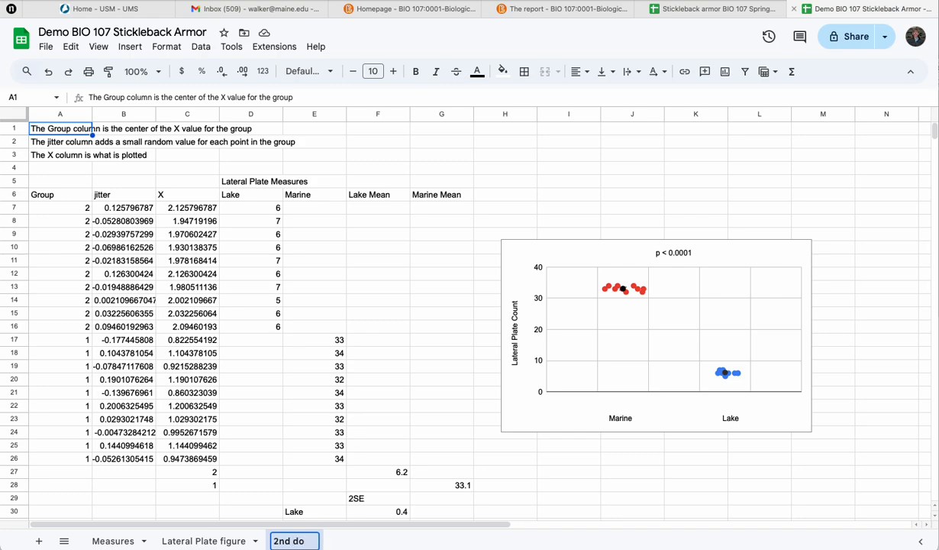
type("rsal spine length")
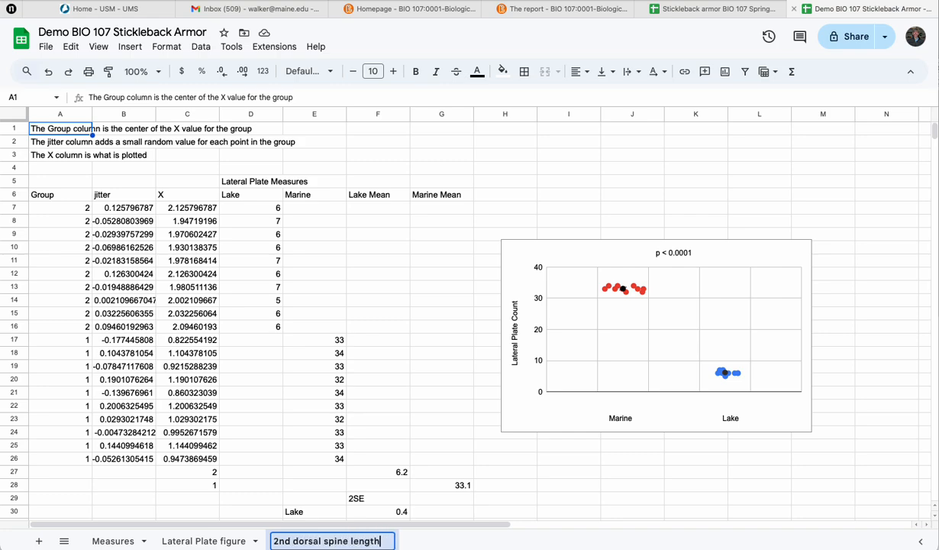
left_click(393, 446)
Replace the data heading in cell D5 of the new sheet with "2nd Dorsal Spine Length".
left_click(249, 180)
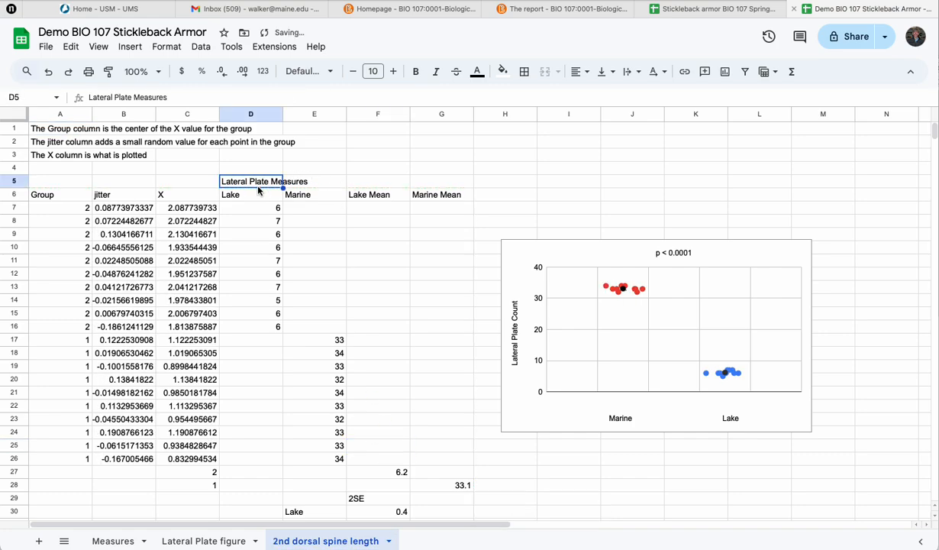
type("2nd Dor")
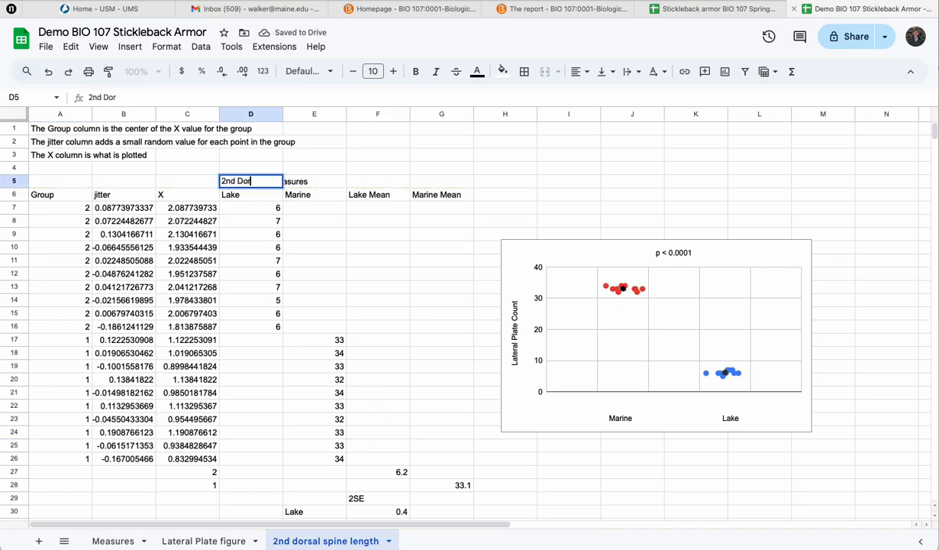
type("sal Spine Length")
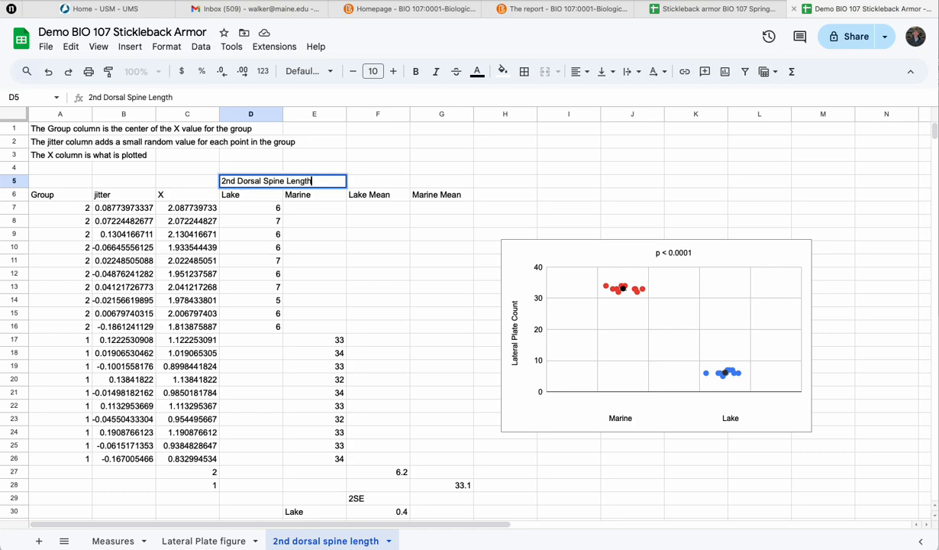
key("Return")
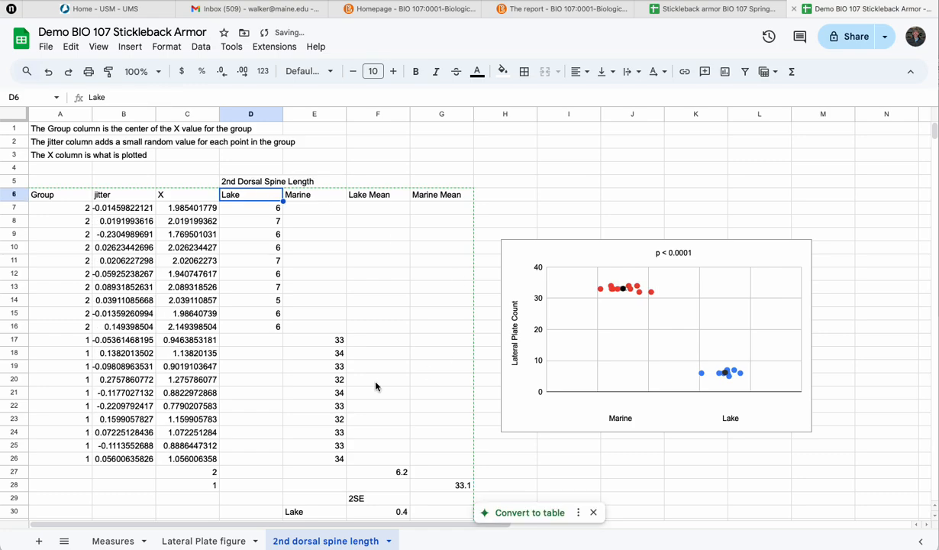
Link the first Lake value in cell D7 to the freshwater 2nd dorsal spine data with =Measures!E2:E11.
left_click(258, 211)
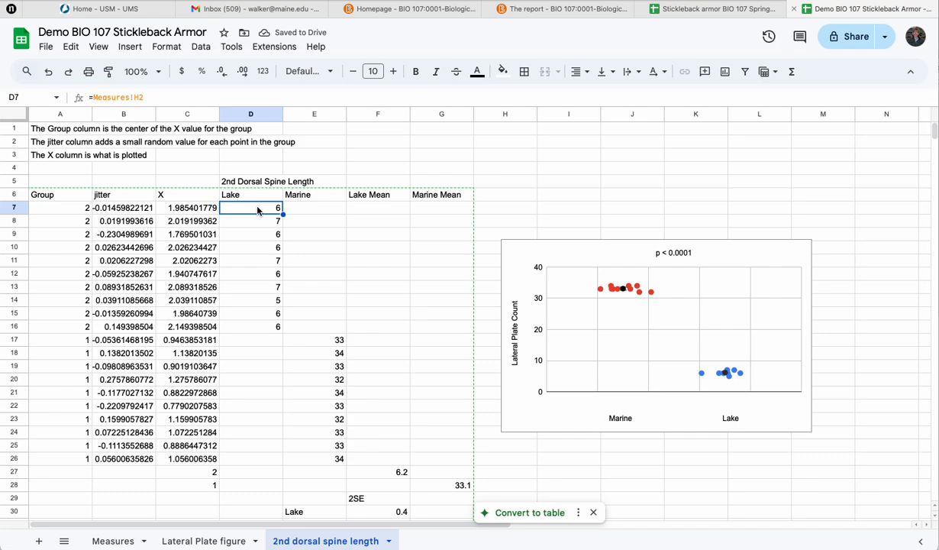
type("=")
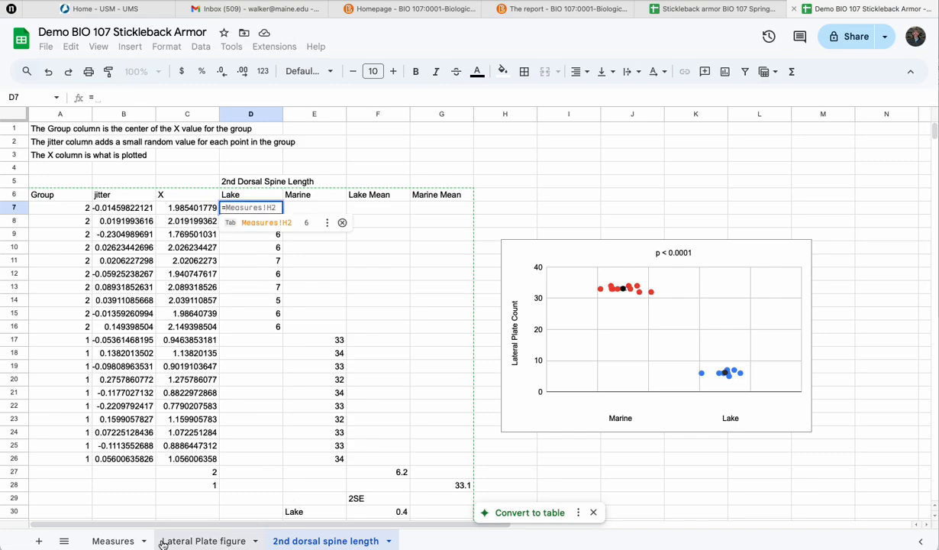
left_click(121, 541)
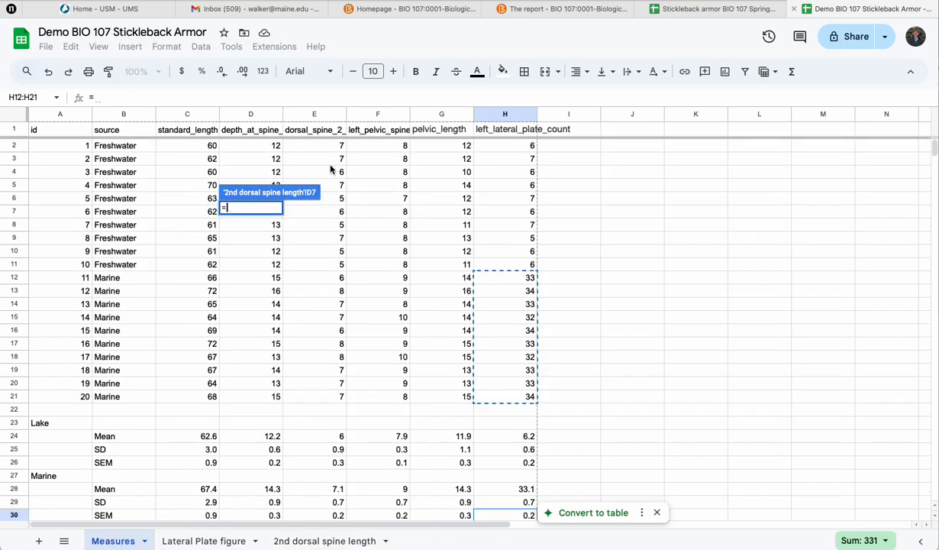
left_click_drag(317, 146, 316, 264)
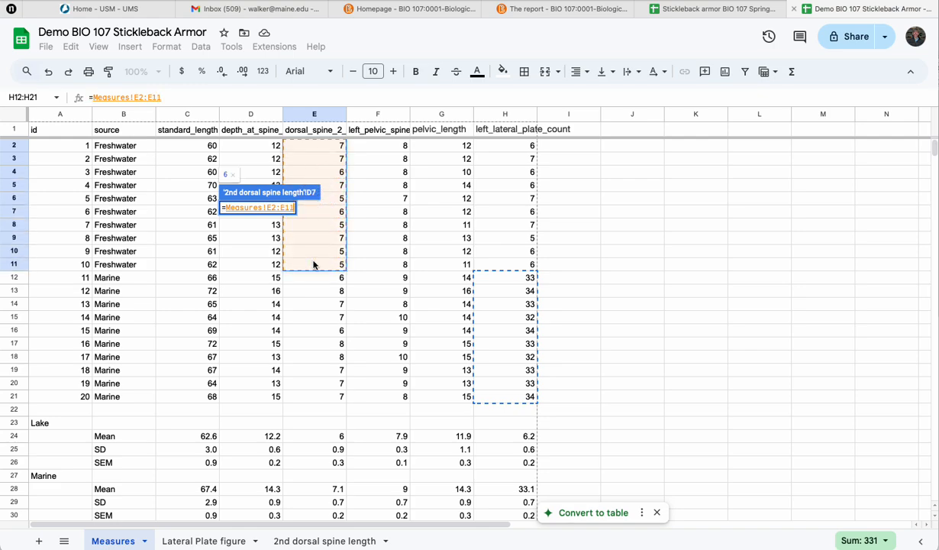
key("Return")
Try linking the first Marine value in cell E17 to the whole marine spine range with =Measures!E12:E21.
left_click(339, 342)
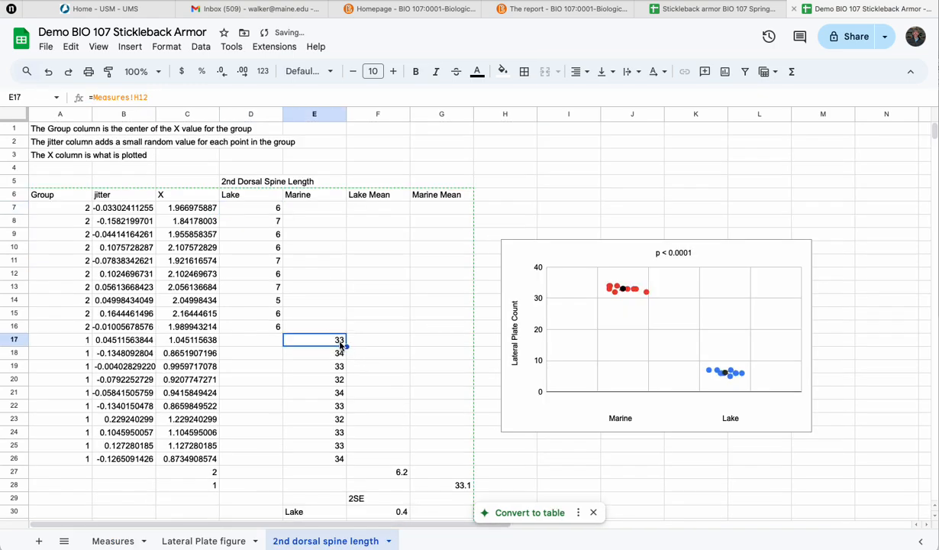
type("=")
left_click(115, 541)
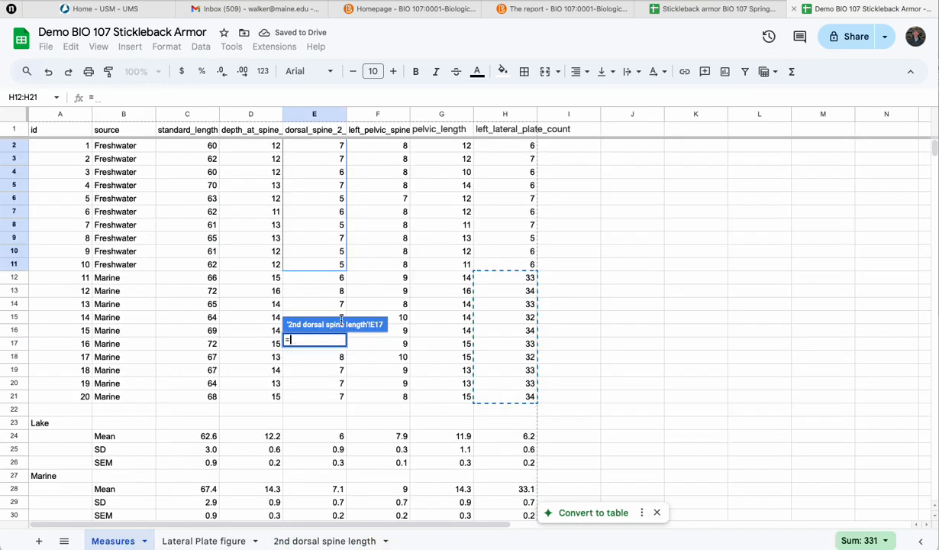
left_click_drag(293, 277, 304, 396)
key("Return")
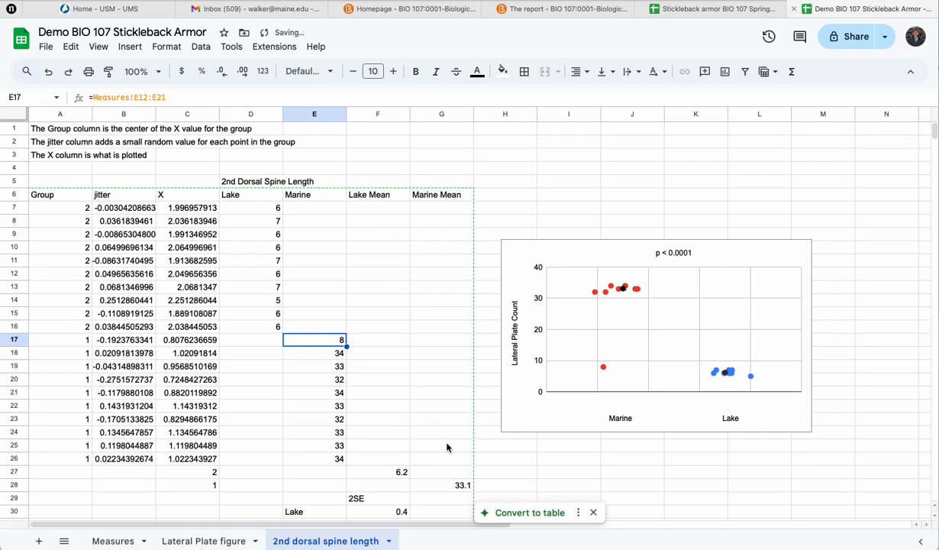
Try filling the range formulas down the Lake cells D7:D16 and the Marine cells E17:E26.
left_click(276, 207)
left_click(282, 325, "shift")
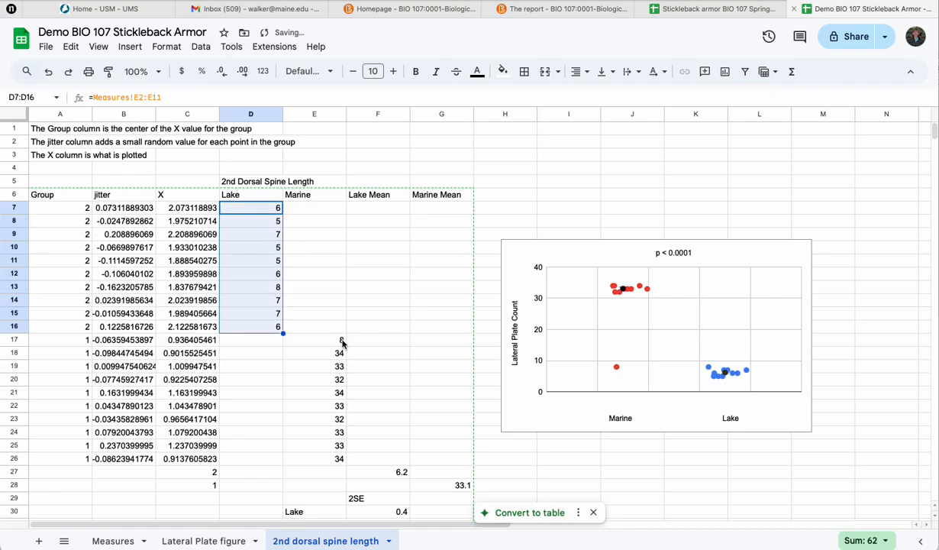
left_click(341, 339)
left_click_drag(347, 347, 346, 459)
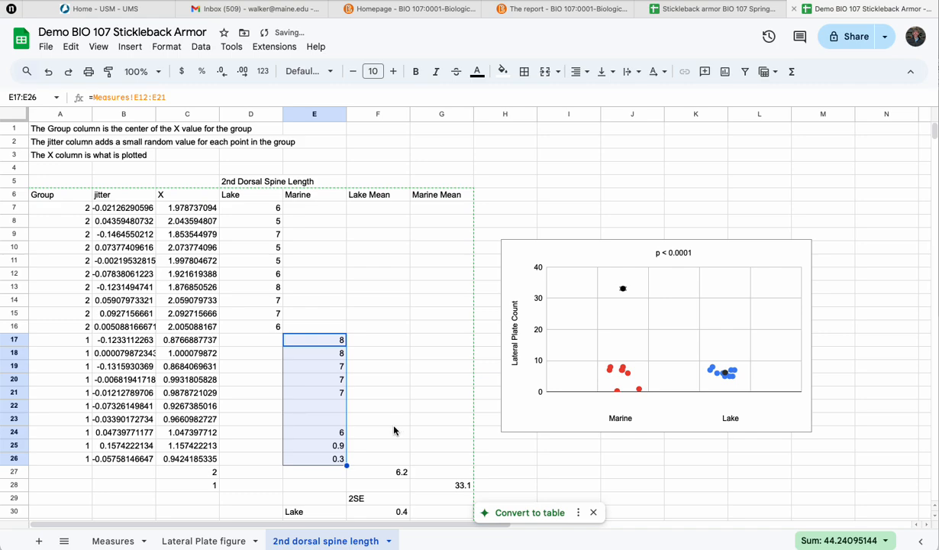
Replace the Marine formula in cell E17 with =Measures!E12 and fill it down through E26.
left_click(334, 340)
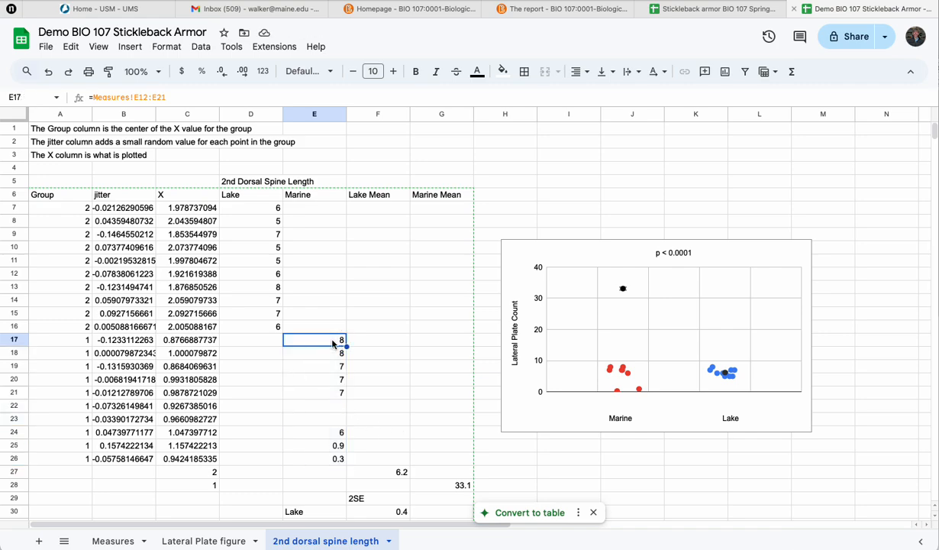
type("=")
left_click(115, 541)
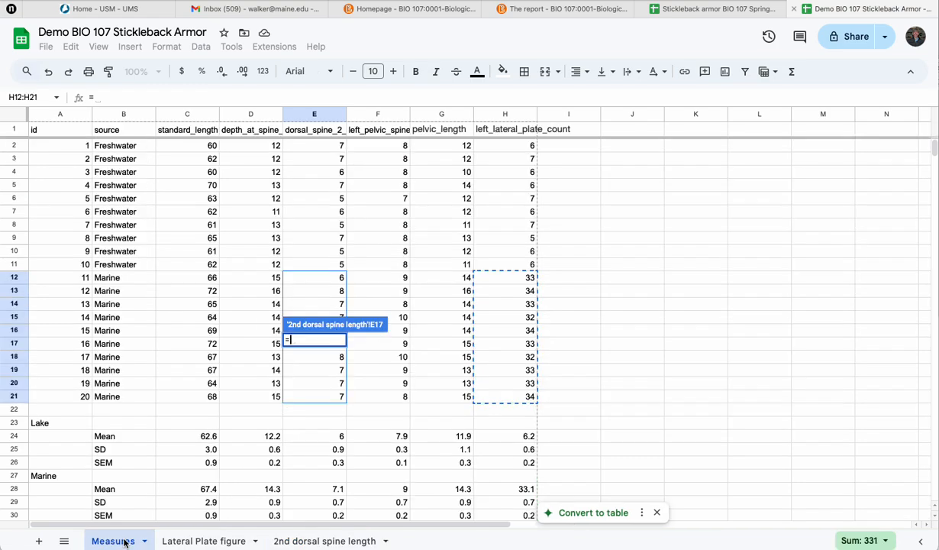
left_click(329, 279)
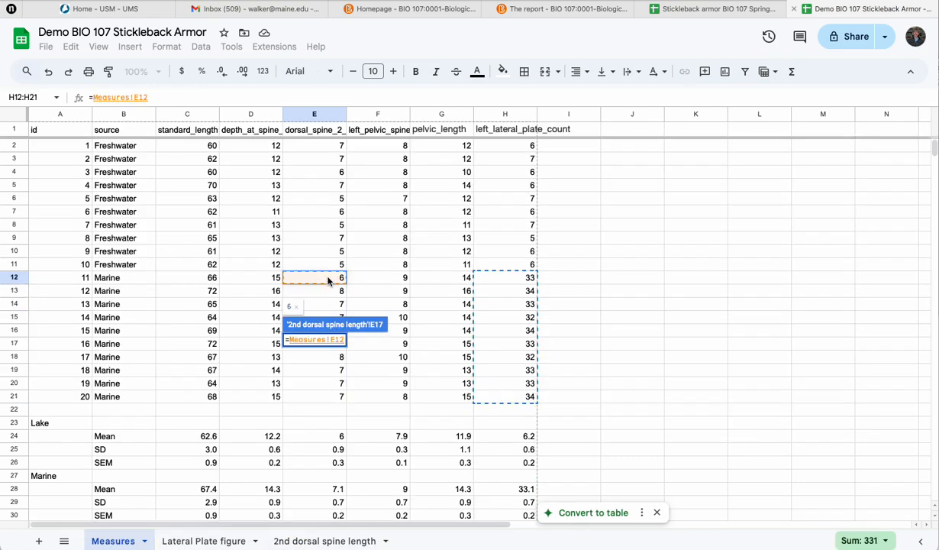
key("Return")
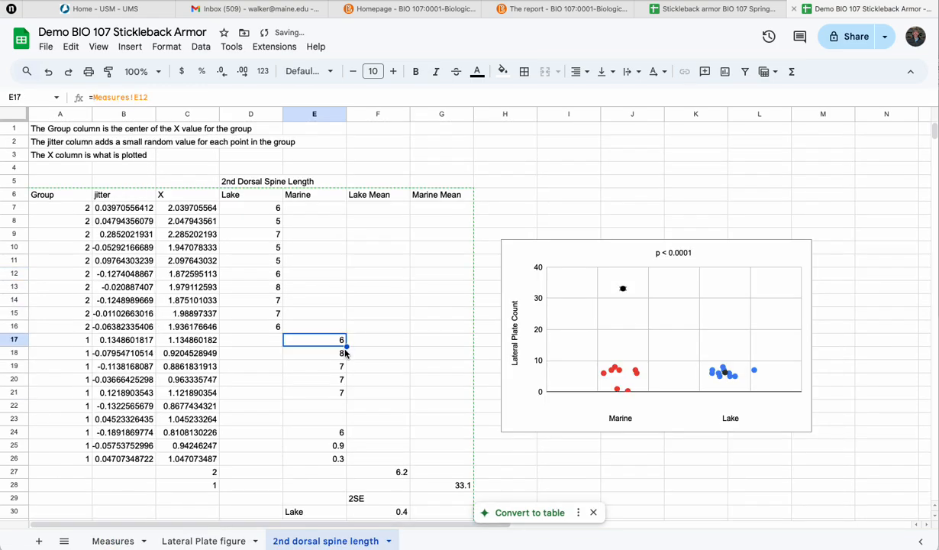
left_click_drag(346, 347, 346, 458)
left_click(378, 405)
Shorten the Lake formula in cell D7 to =Measures!E2 and fill it down through D16.
left_click(267, 207)
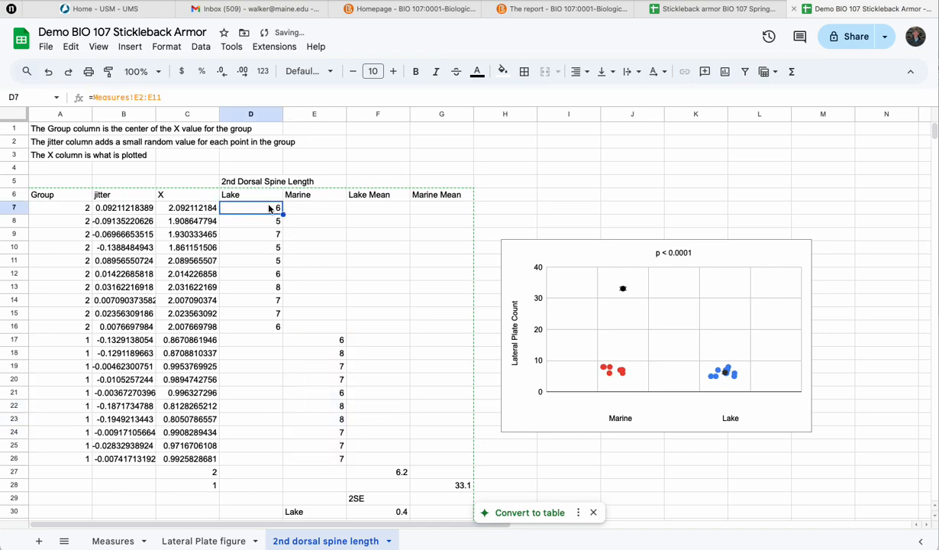
left_click_drag(162, 97, 143, 97)
key("BackSpace")
key("Return")
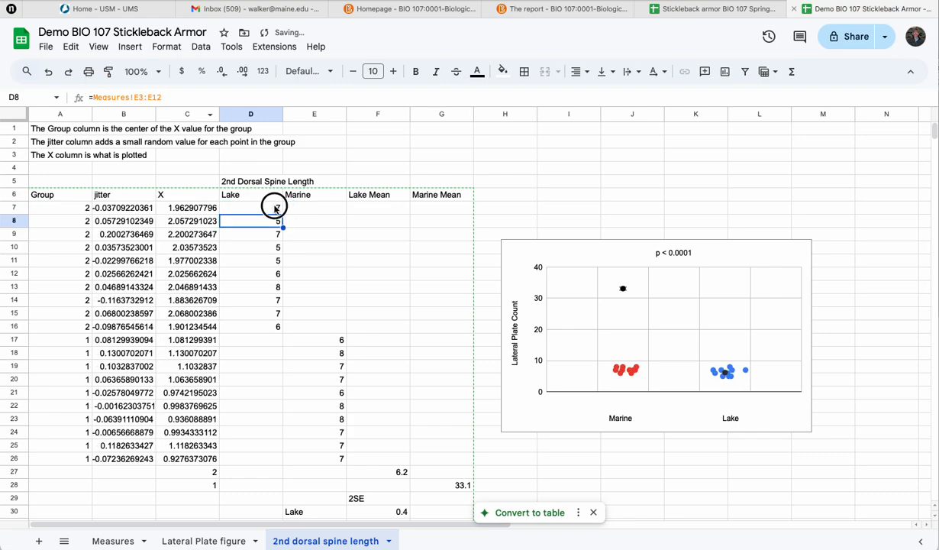
left_click(277, 210)
left_click_drag(283, 214, 279, 327)
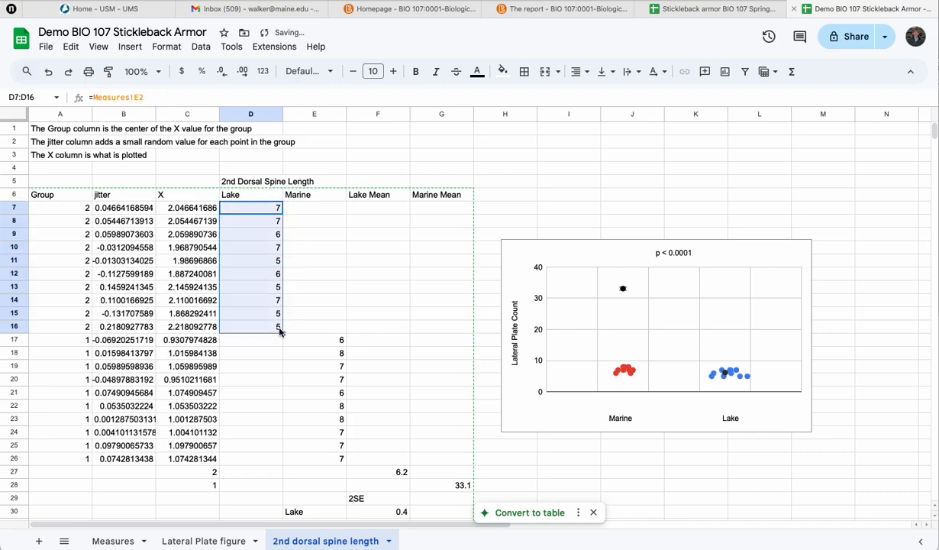
left_click(380, 329)
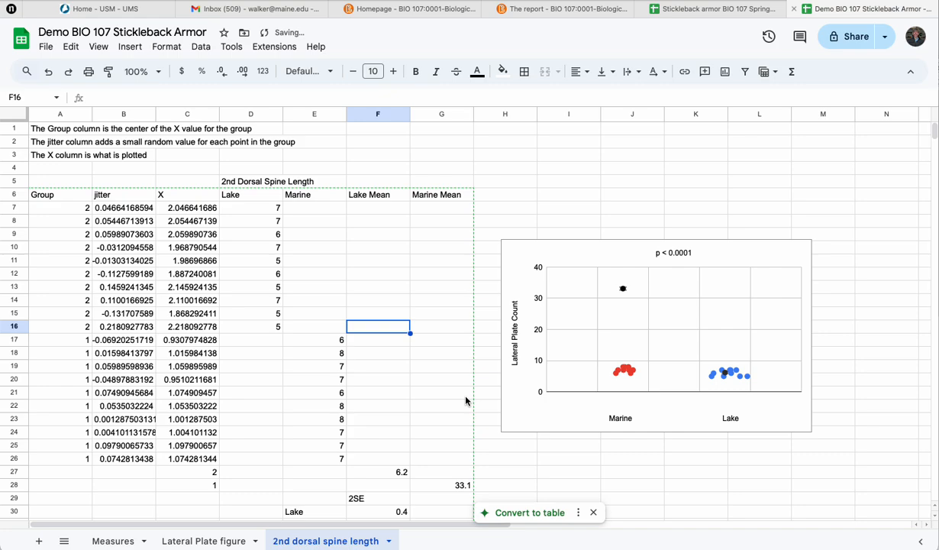
Set the Lake Mean in cell F27 to the formula =Measures!E24.
scroll(466, 400, "down", 2)
left_click(398, 408)
type("=")
left_click(122, 540)
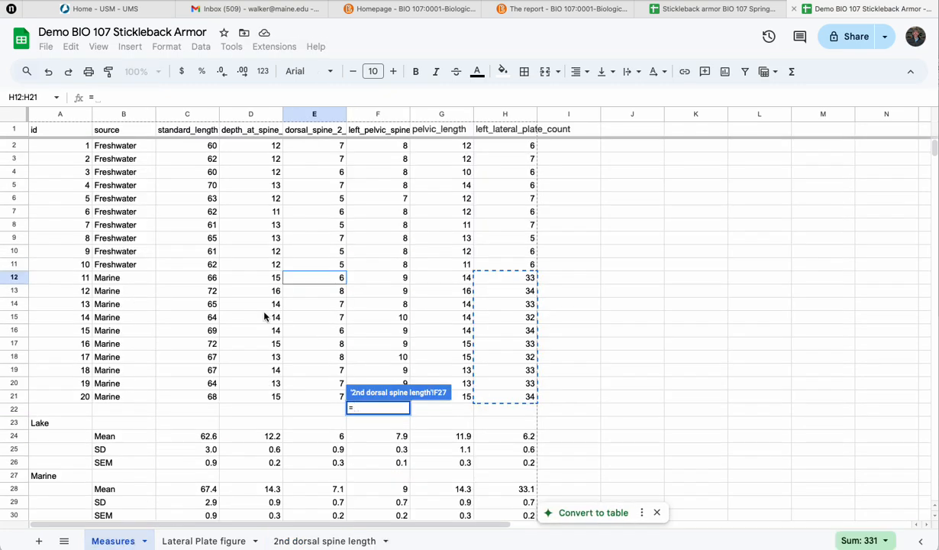
left_click(331, 437)
key("Return")
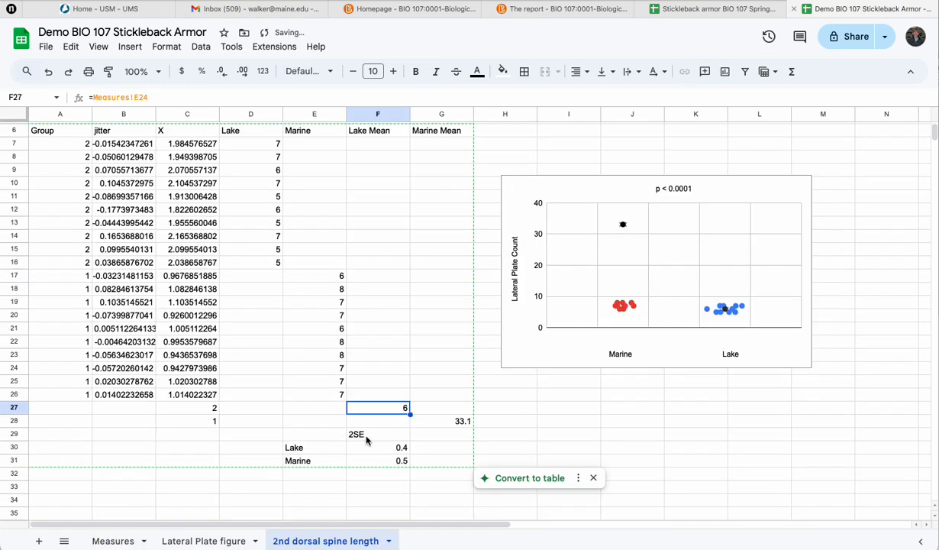
Set the Marine Mean in cell G28 to the formula =Measures!E28.
left_click(446, 424)
type("=")
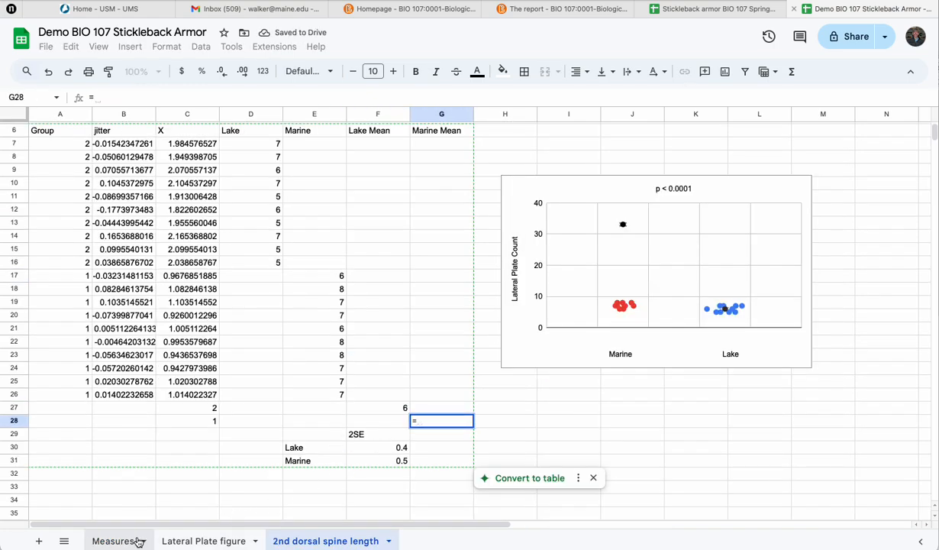
left_click(114, 541)
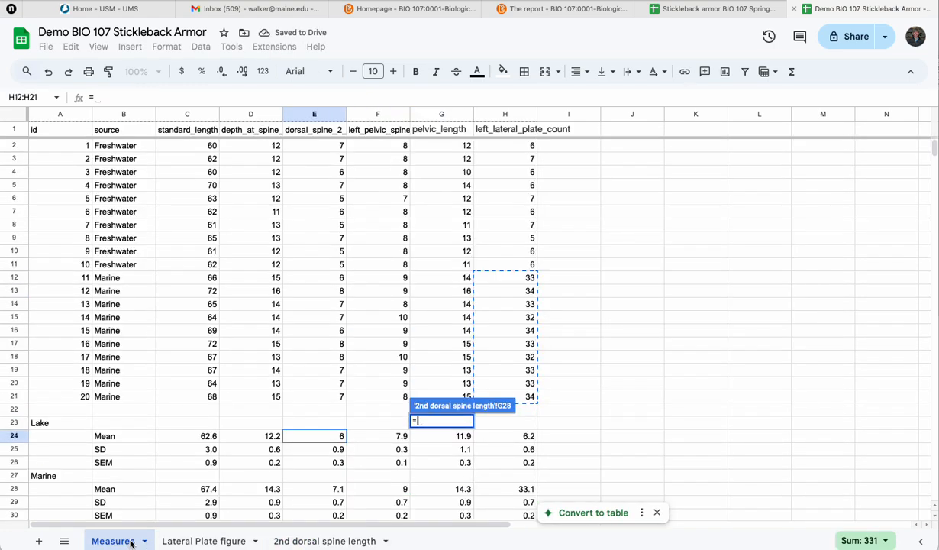
left_click(327, 493)
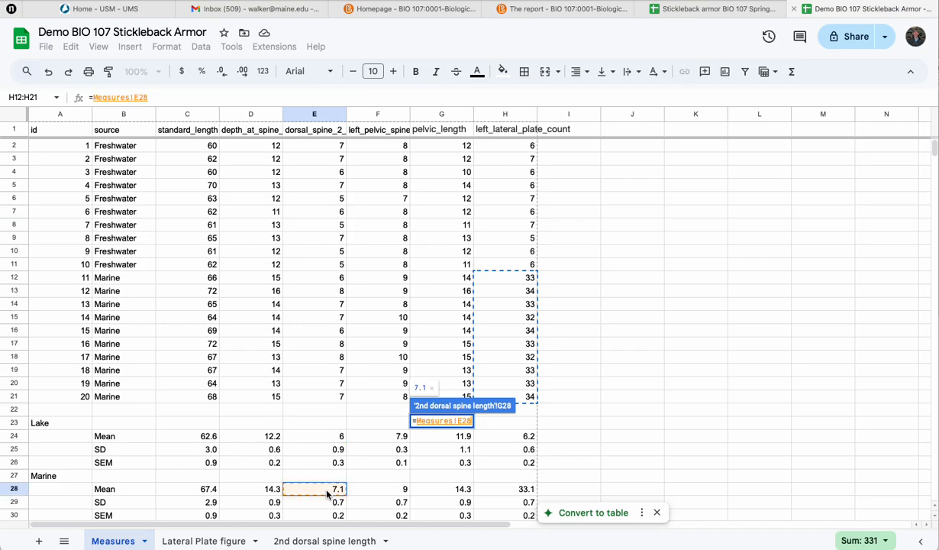
key("Return")
Set the Lake 2SE value in cell F30 to the formula =2*Measures!E26.
left_click(394, 451)
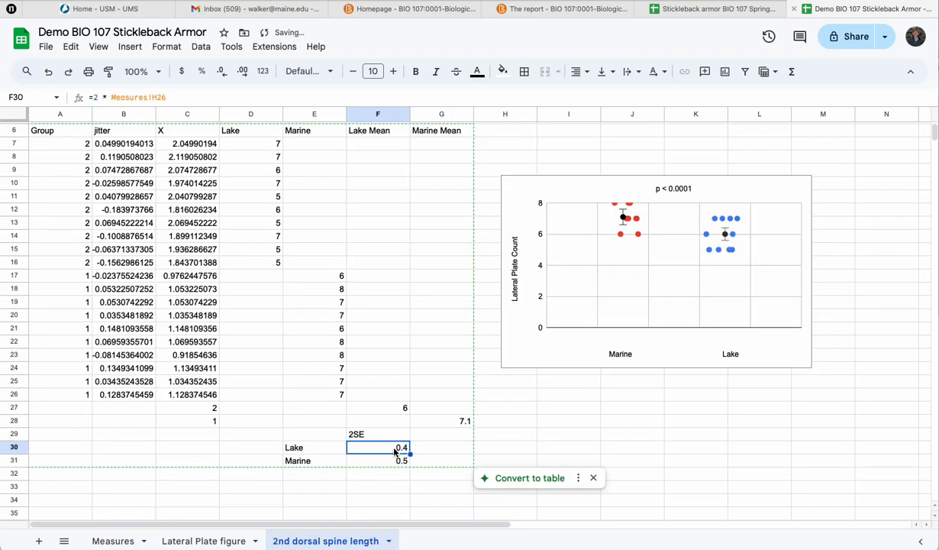
type("=2*")
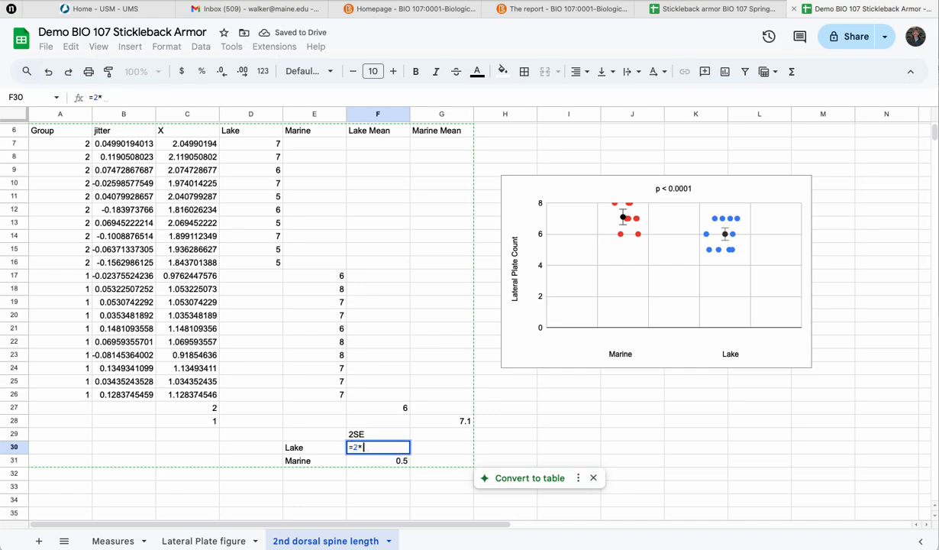
left_click(127, 541)
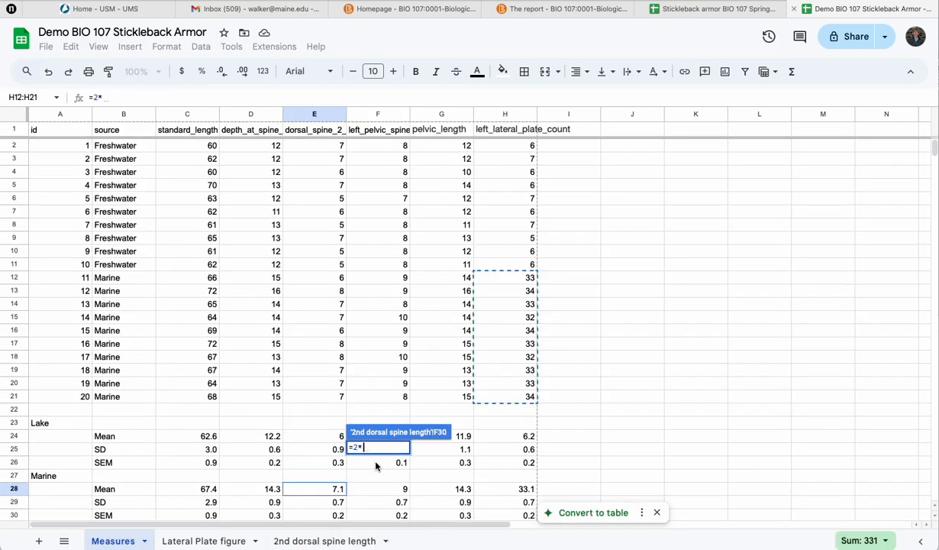
left_click(331, 463)
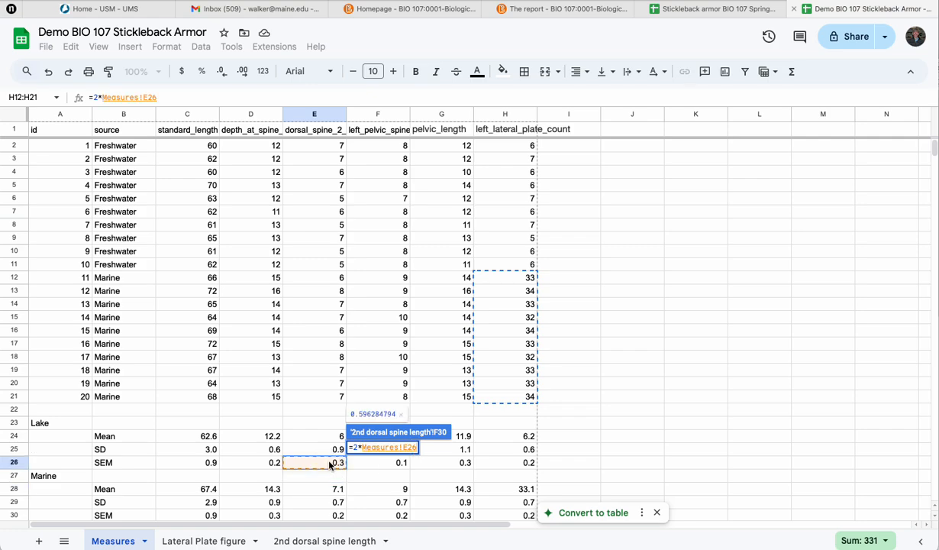
key("Return")
Set the Marine 2SE value in cell F31 to the formula =2*Measures!E30.
type("=2*")
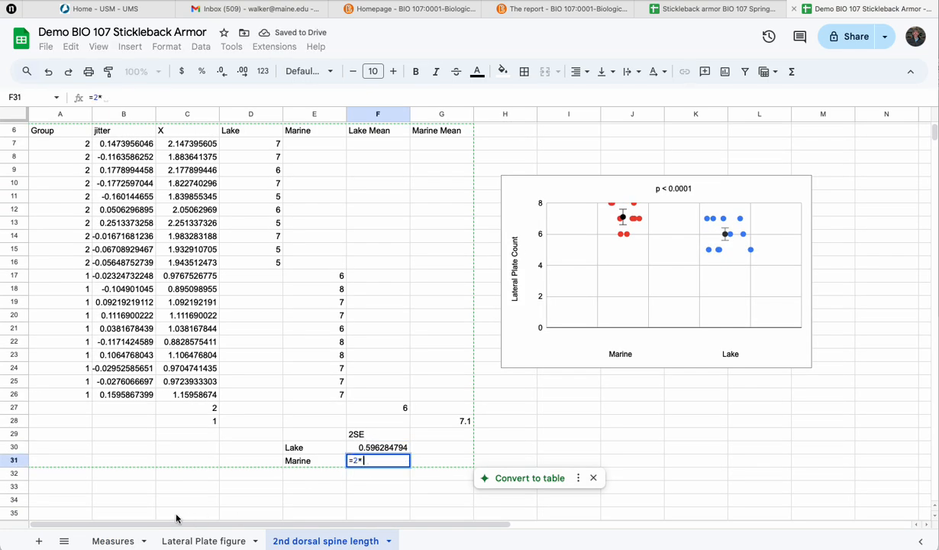
left_click(113, 540)
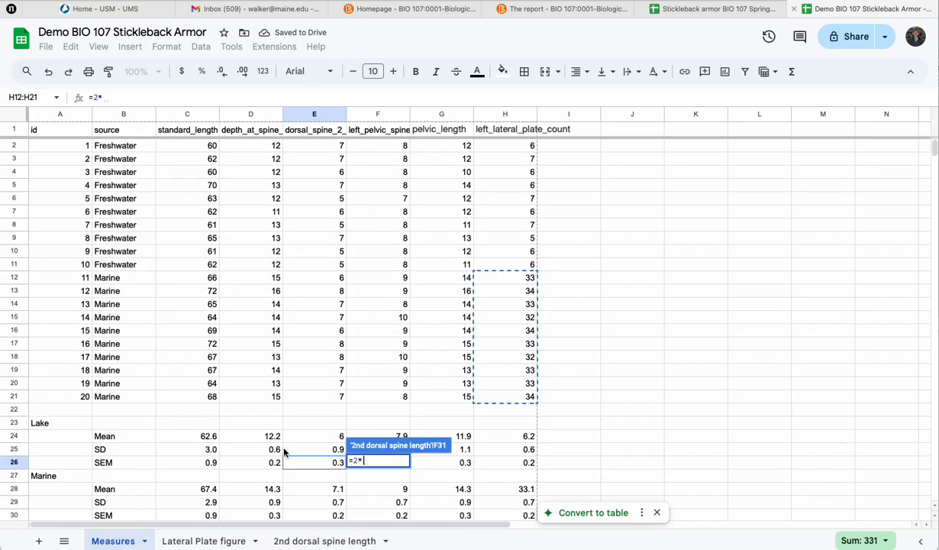
scroll(333, 498, "down", 1)
scroll(333, 497, "down", 1)
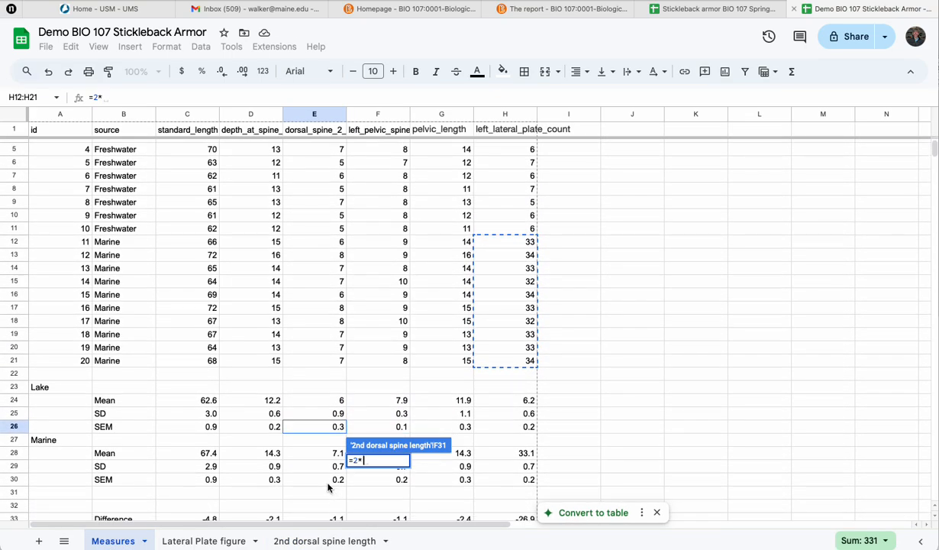
left_click(324, 481)
key("Return")
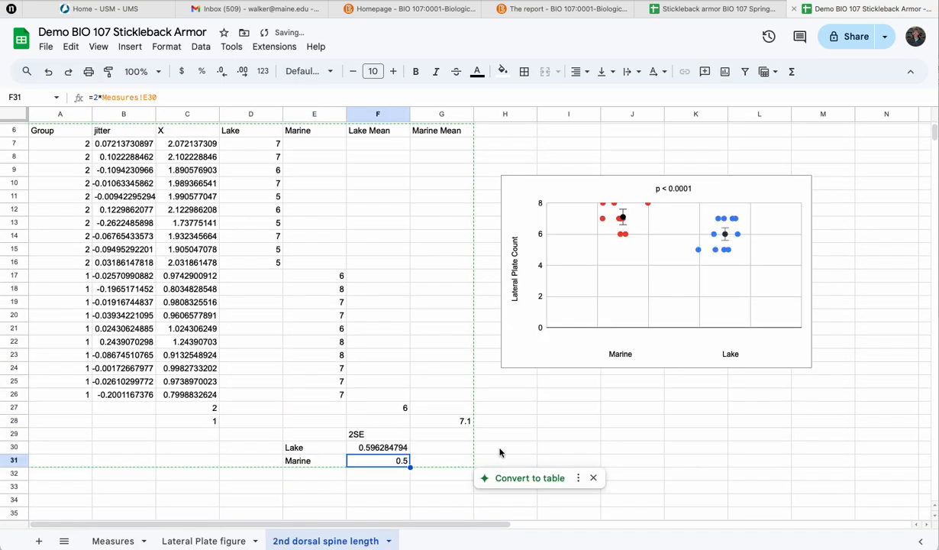
Format the Lake and Marine 2SE values in F30:F31 to two decimal places.
left_click(381, 446)
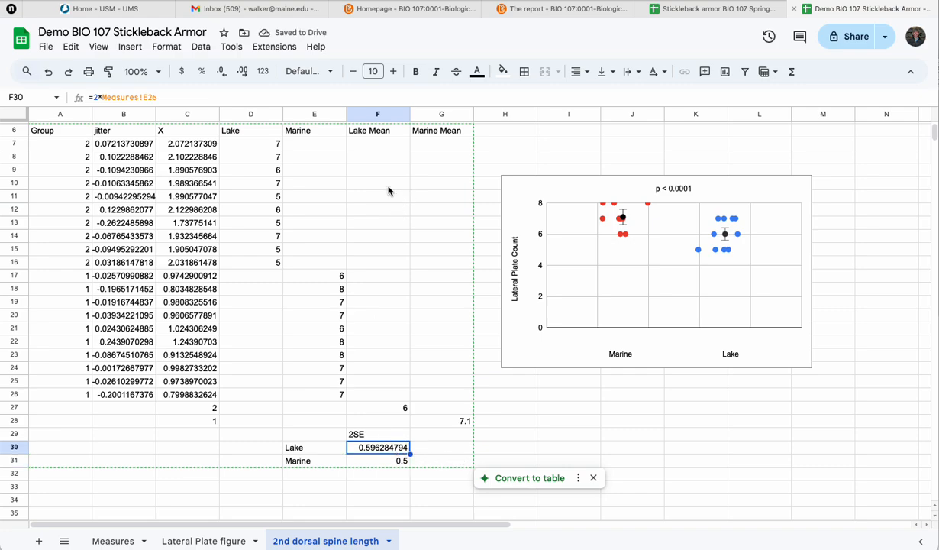
left_click(373, 459)
left_click_drag(373, 446, 377, 467)
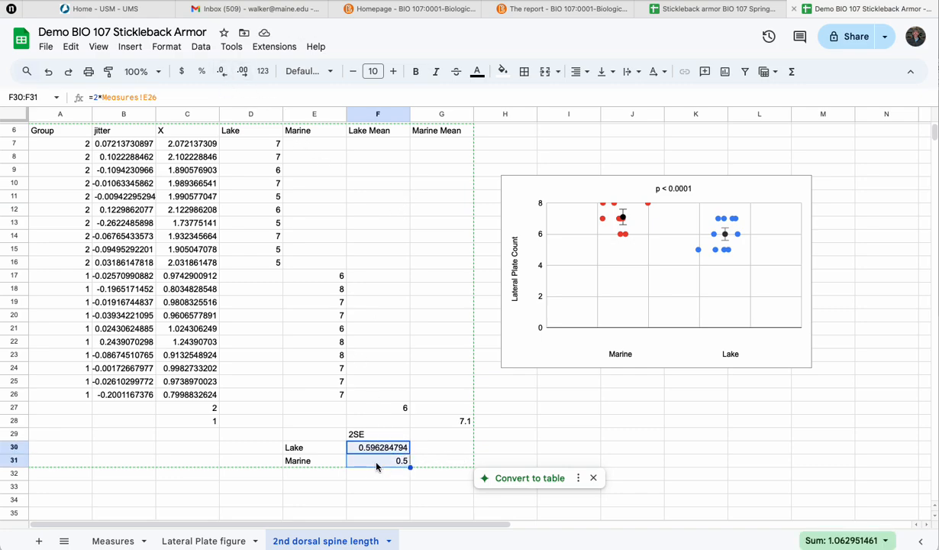
left_click(225, 73)
left_click(225, 73)
left_click(226, 73)
left_click(225, 73)
left_click(225, 73)
left_click(225, 73)
left_click(225, 73)
left_click(225, 74)
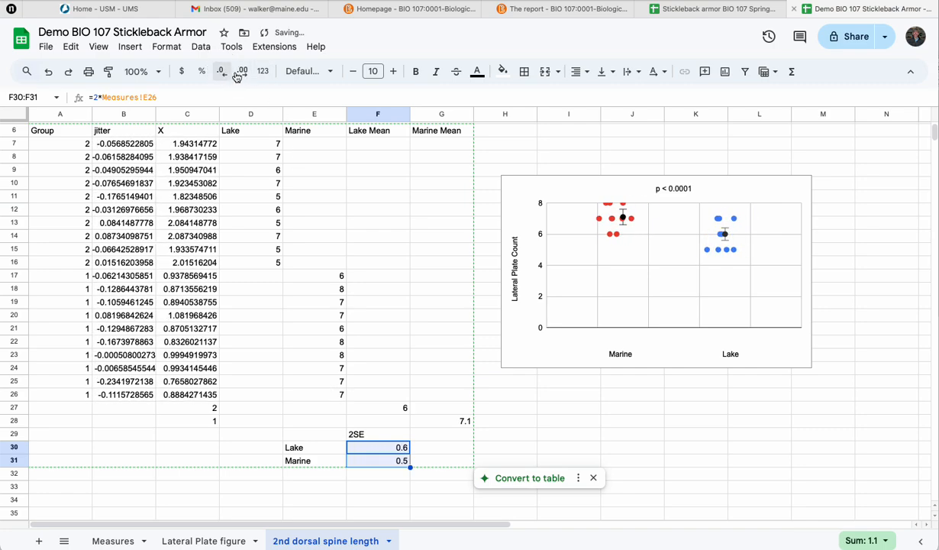
left_click(242, 71)
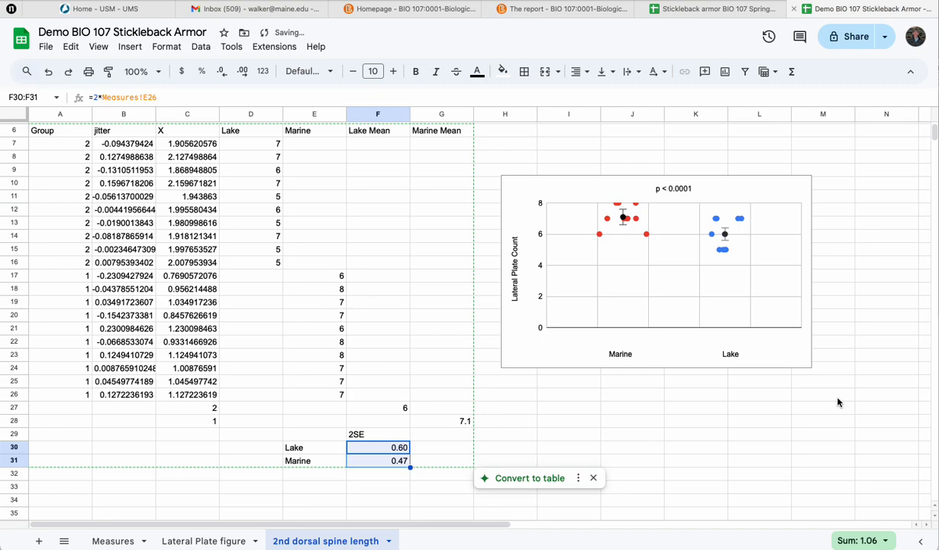
scroll(838, 403, "up", 1)
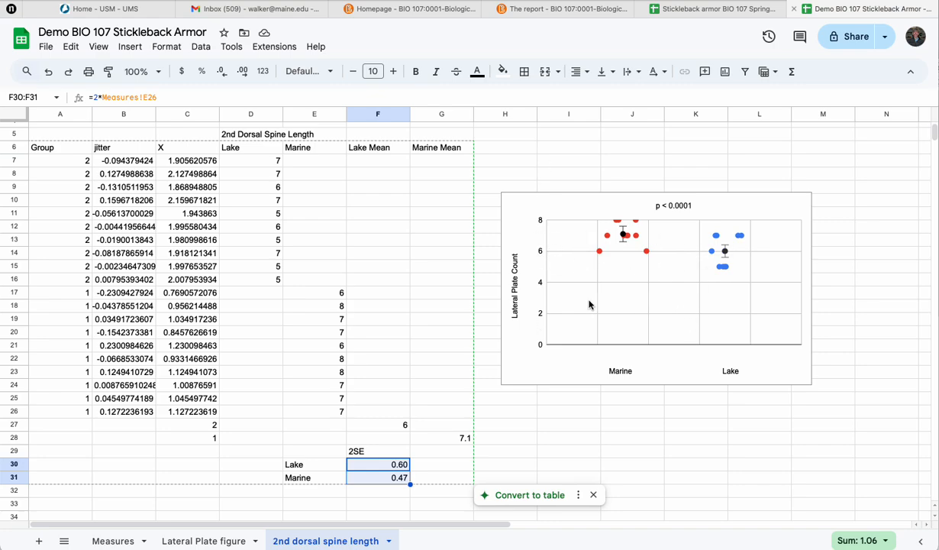
Set the scatter chart's vertical axis to a minimum of 4 and a maximum of 9.
left_click(668, 252)
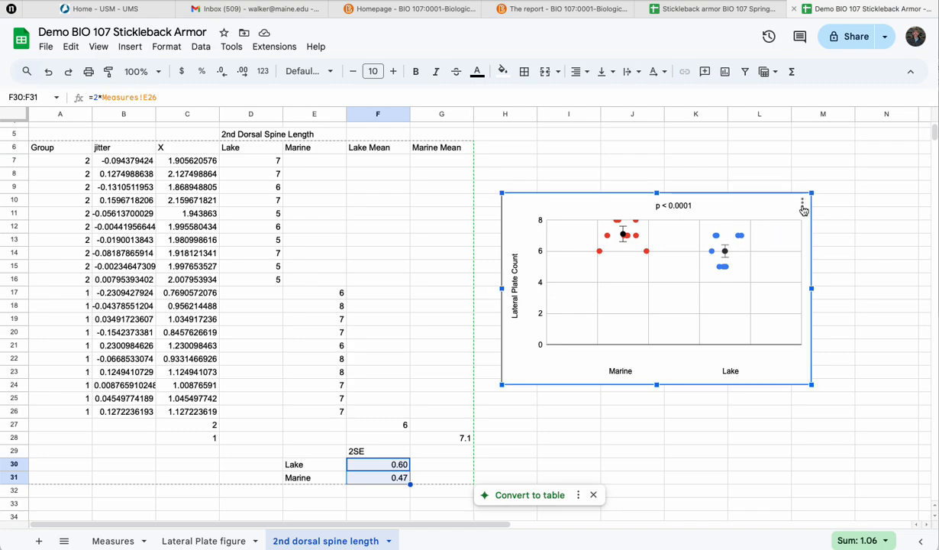
left_click(803, 205)
left_click(824, 222)
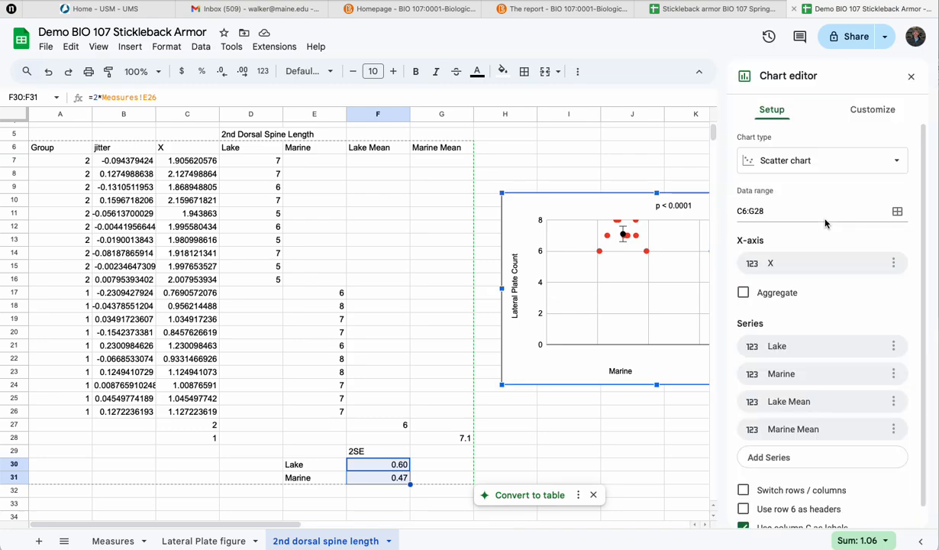
left_click(850, 115)
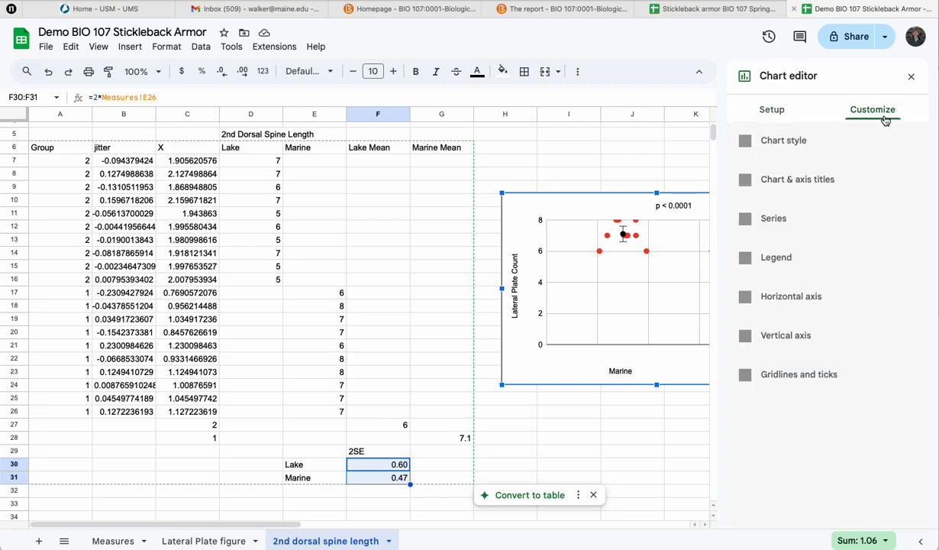
left_click(778, 337)
scroll(777, 366, "down", 3)
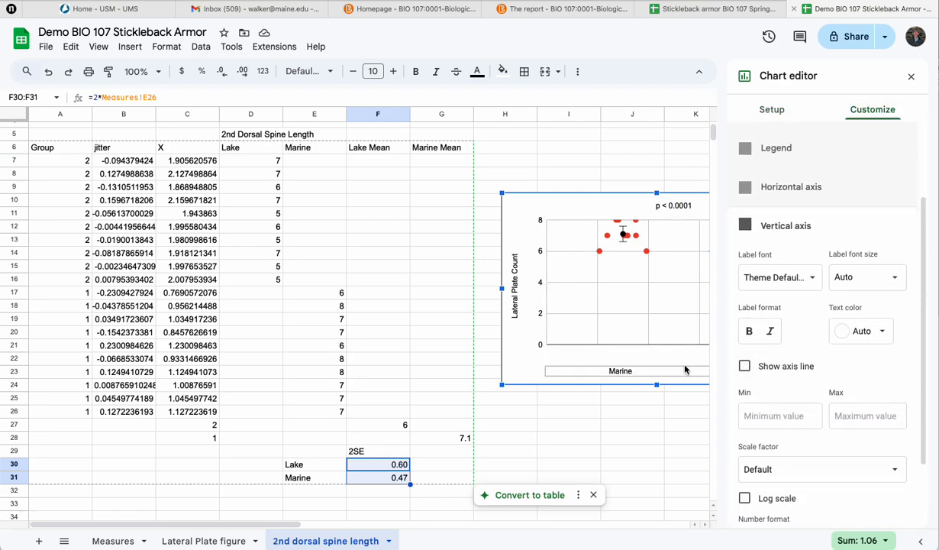
left_click(789, 415)
type("4")
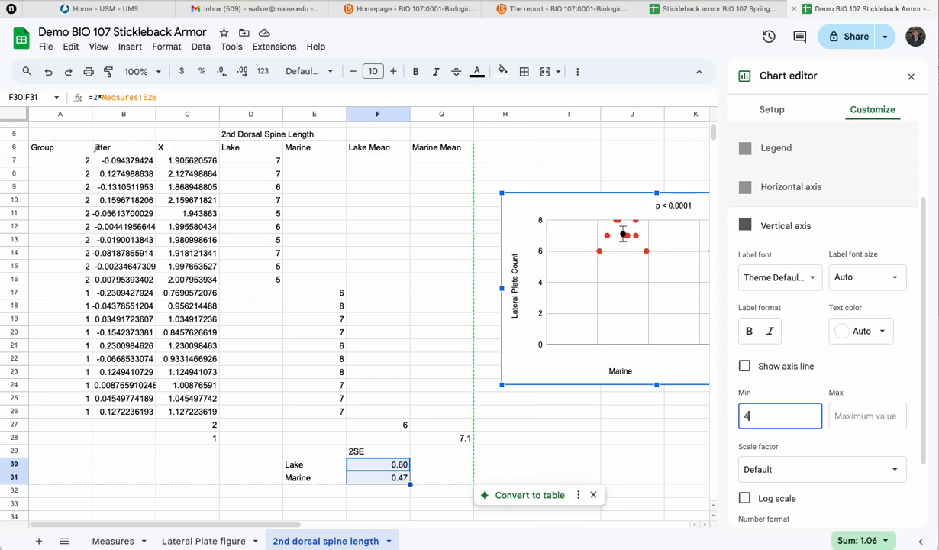
left_click(837, 420)
type("9")
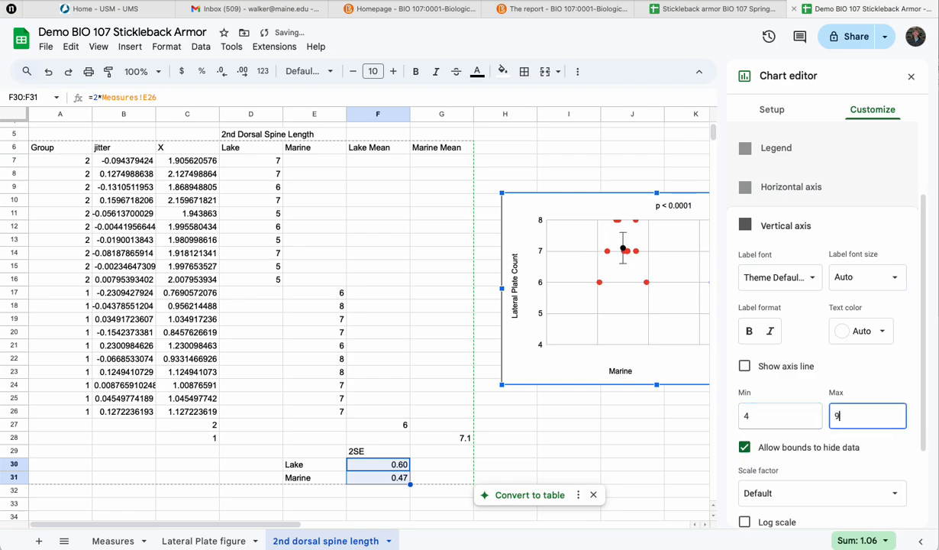
key("Tab")
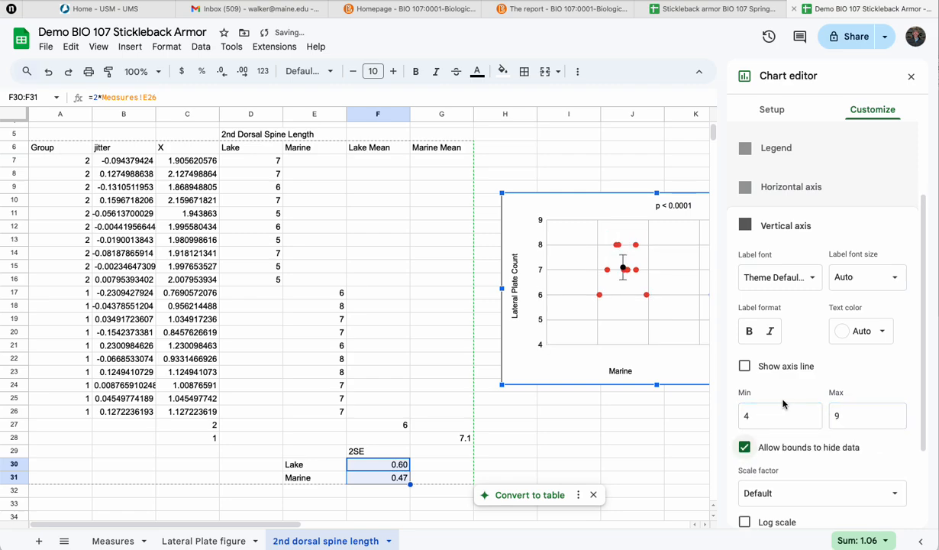
left_click(911, 78)
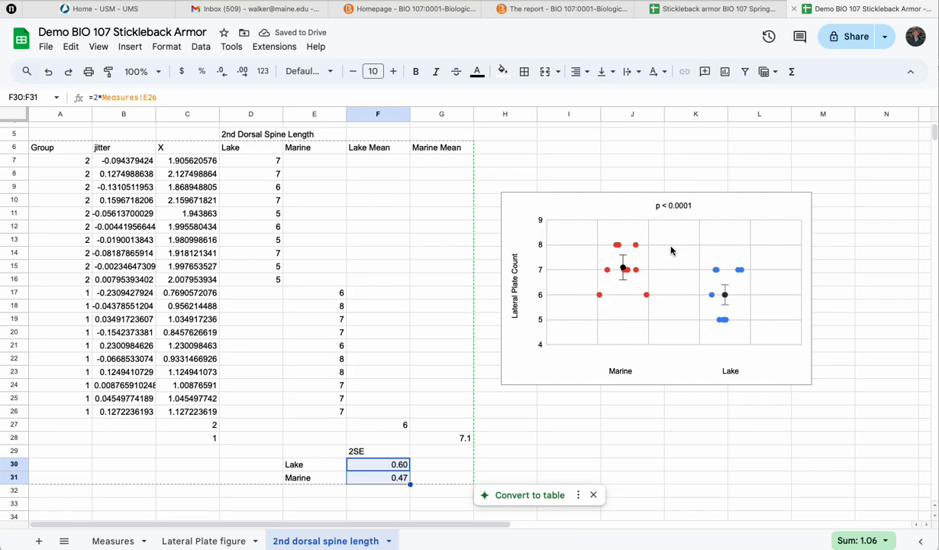
Look up the dorsal spine p value in Measures cell E34 and change the 2nd dorsal spine chart title to "p = 0.0094".
left_click(129, 539)
scroll(275, 425, "down", 5)
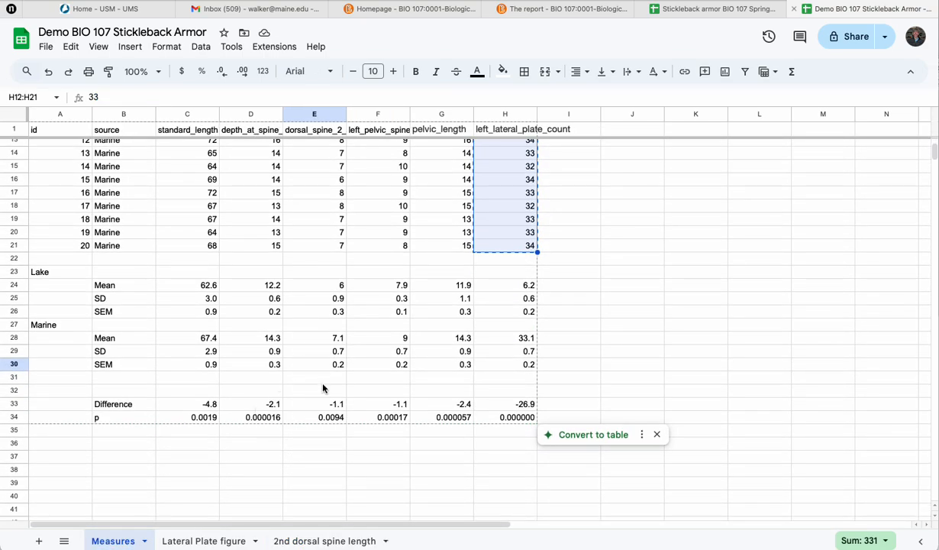
left_click(327, 418)
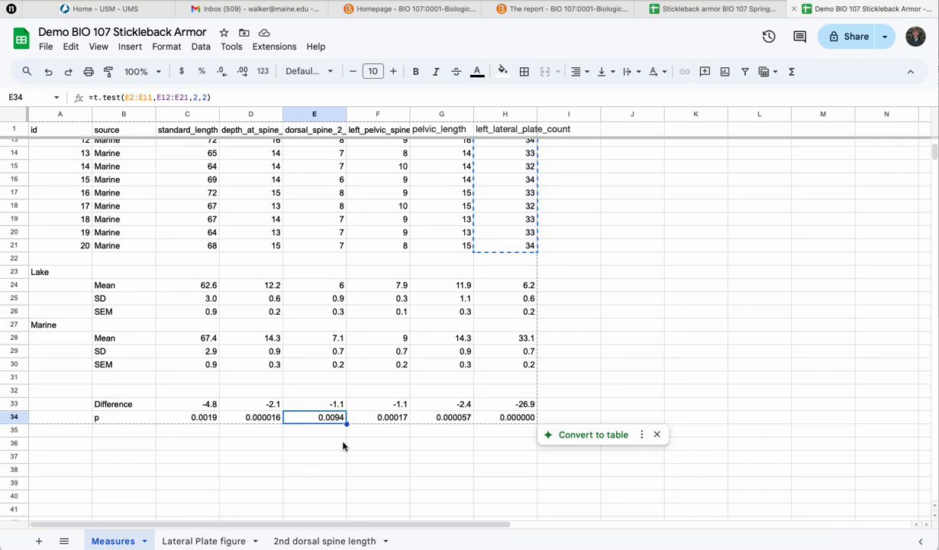
left_click(321, 541)
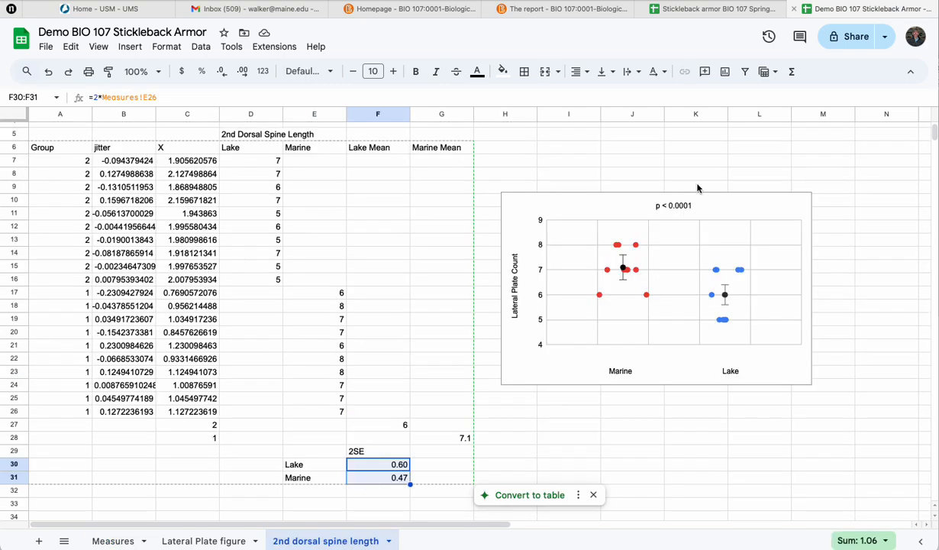
double_click(678, 206)
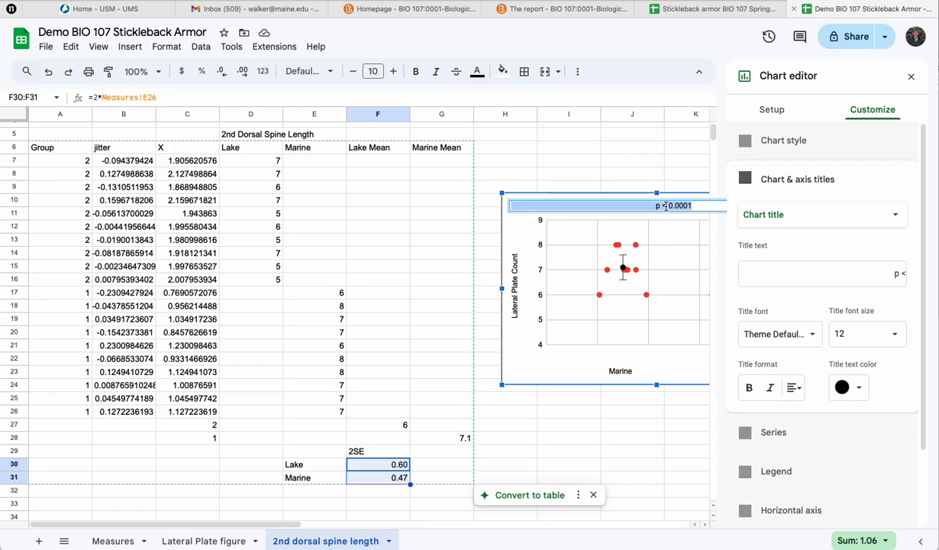
type("p = 0.0094")
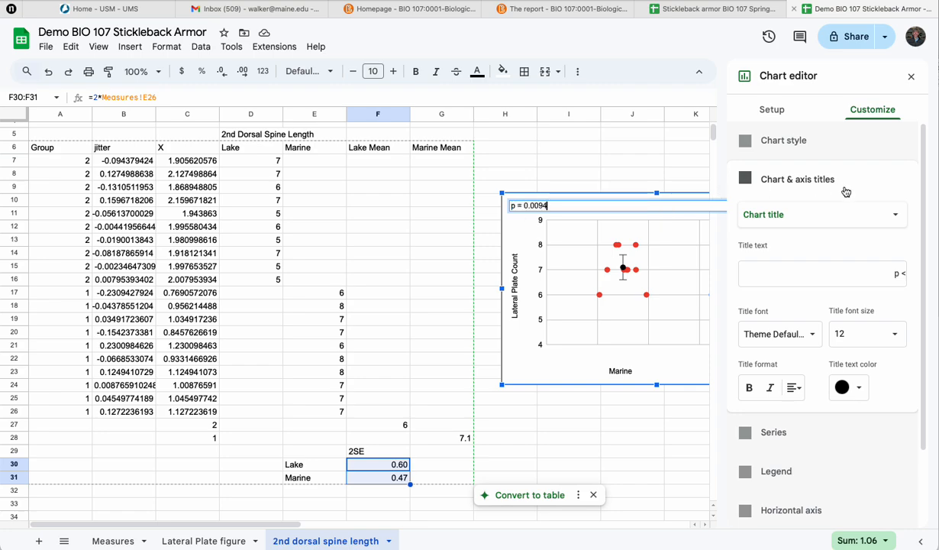
left_click(621, 464)
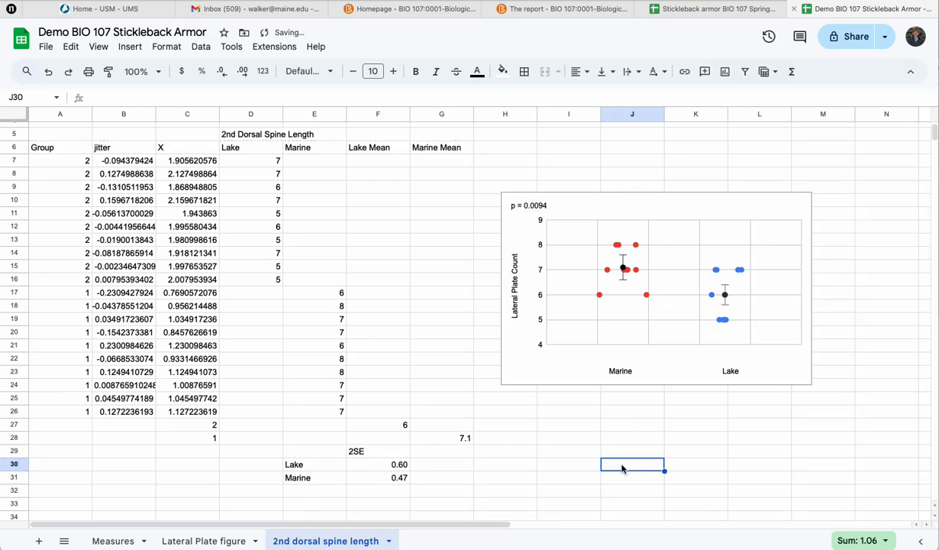
Shift the chart title to the middle above the plot by adding leading spaces before its text.
left_click(592, 206)
double_click(516, 205)
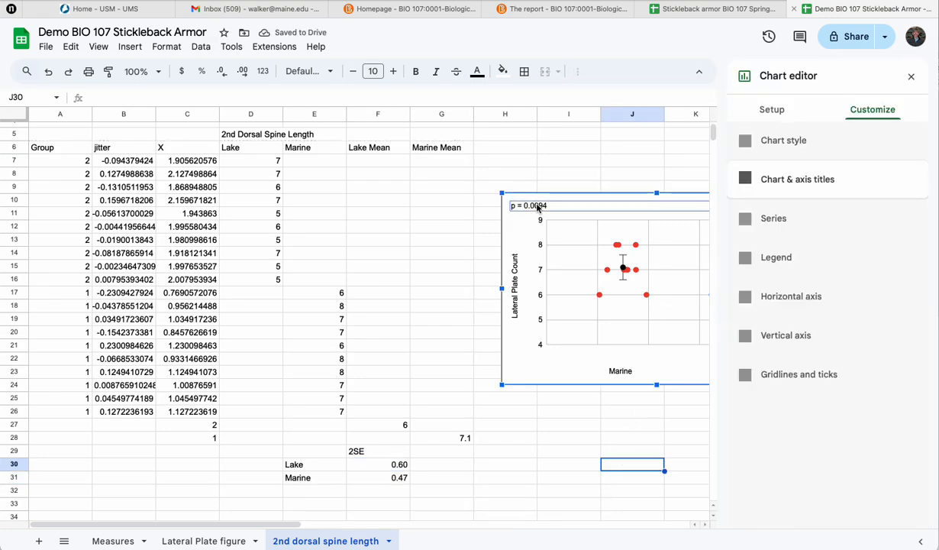
double_click(513, 205)
left_click(513, 204)
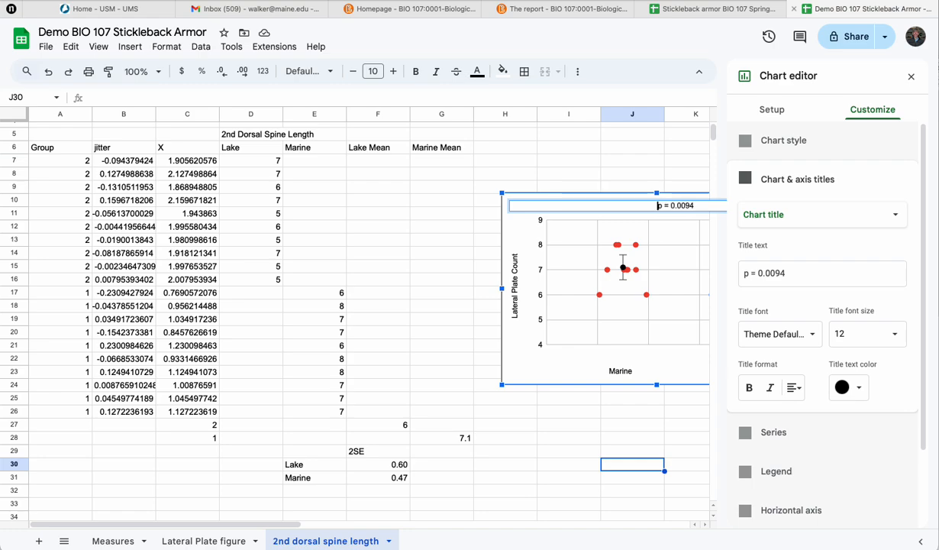
Change the chart's vertical axis title to "2nd Dorsal Spine Length".
left_click(515, 301)
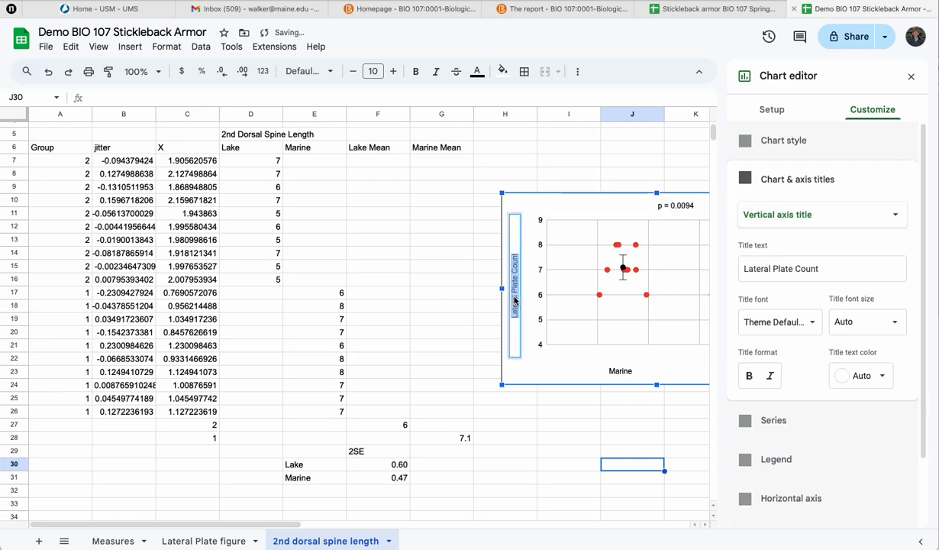
type("2nd D")
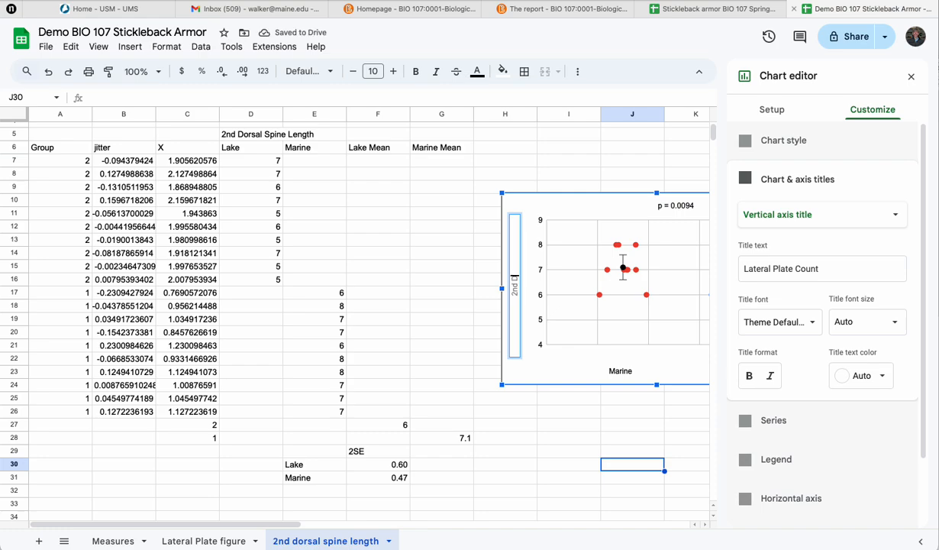
type("orsal Spine Length")
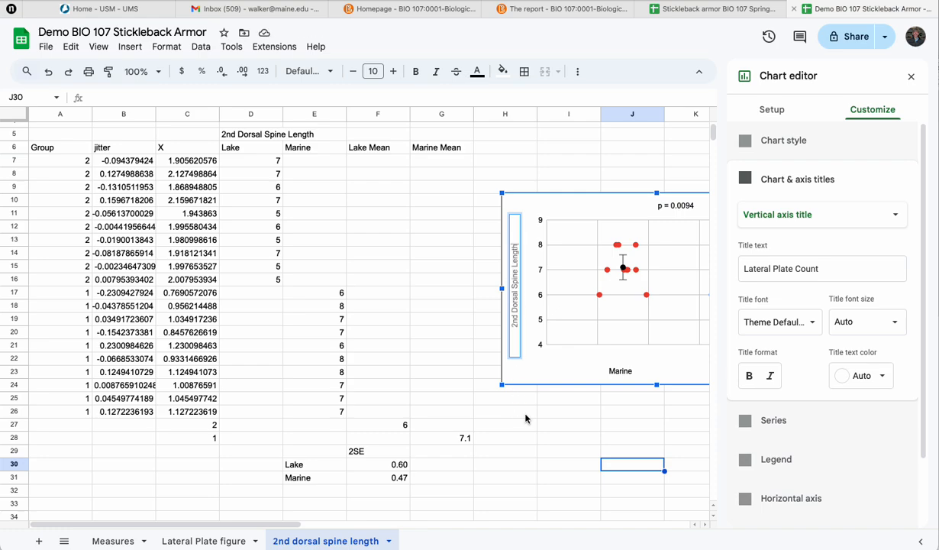
left_click(526, 417)
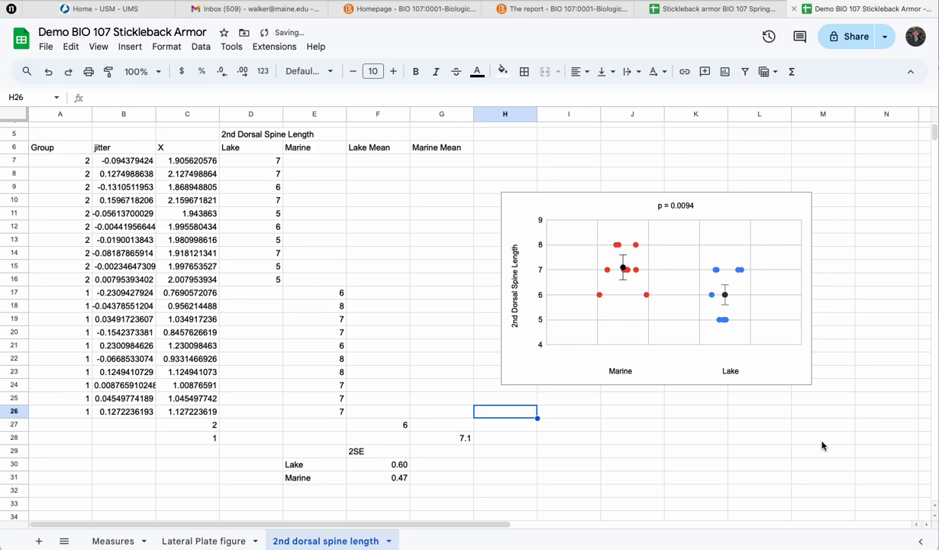